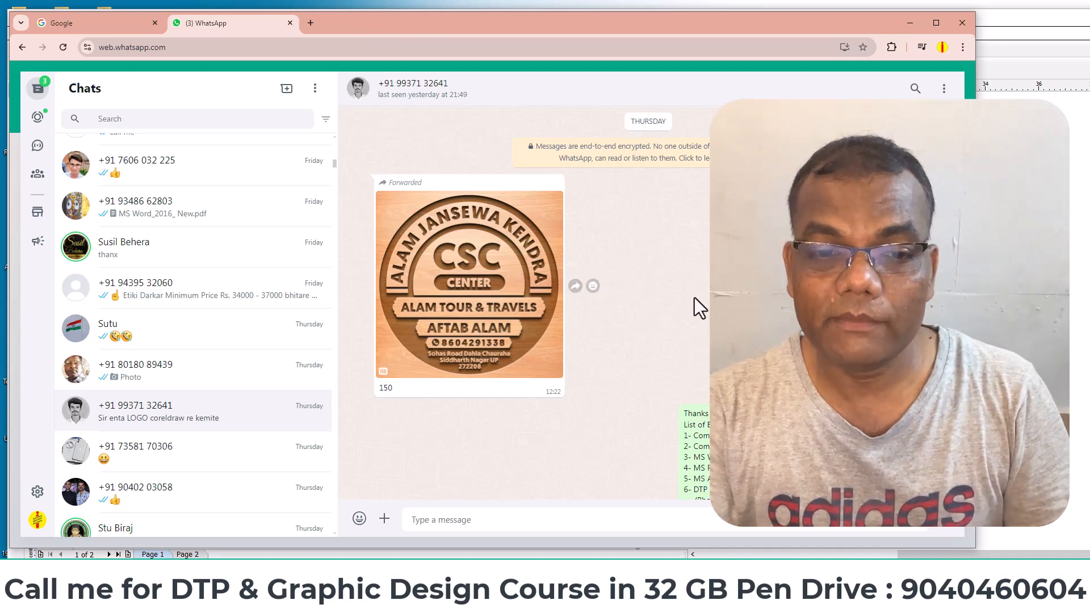
# Examine the round wooden CSC Center logo shared in the WhatsApp chat, and switch to CorelDRAW to compare it there
pyautogui.click(489, 296)
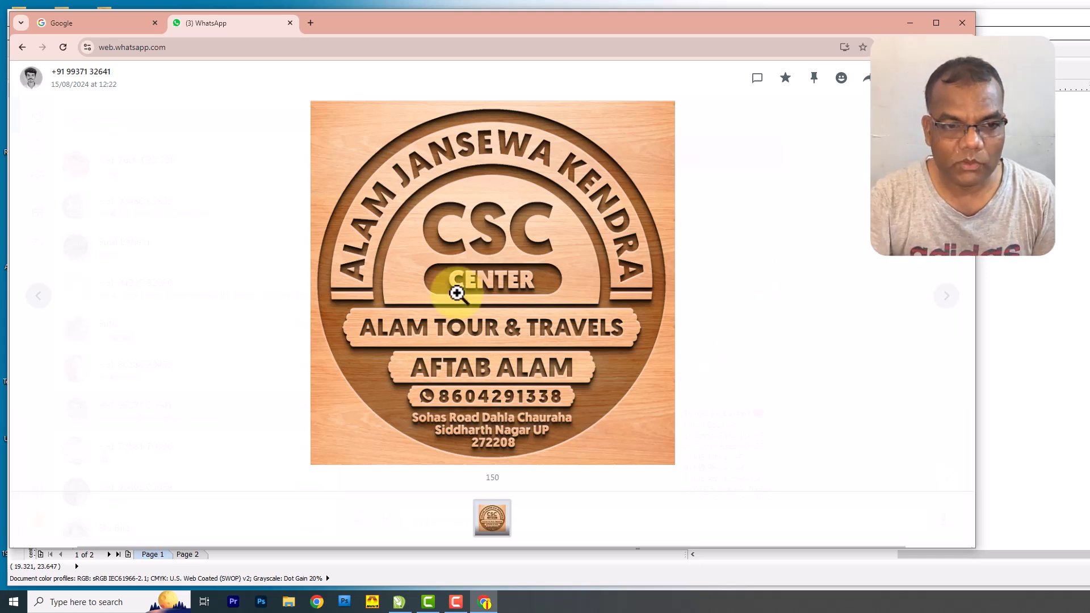
pyautogui.click(910, 22)
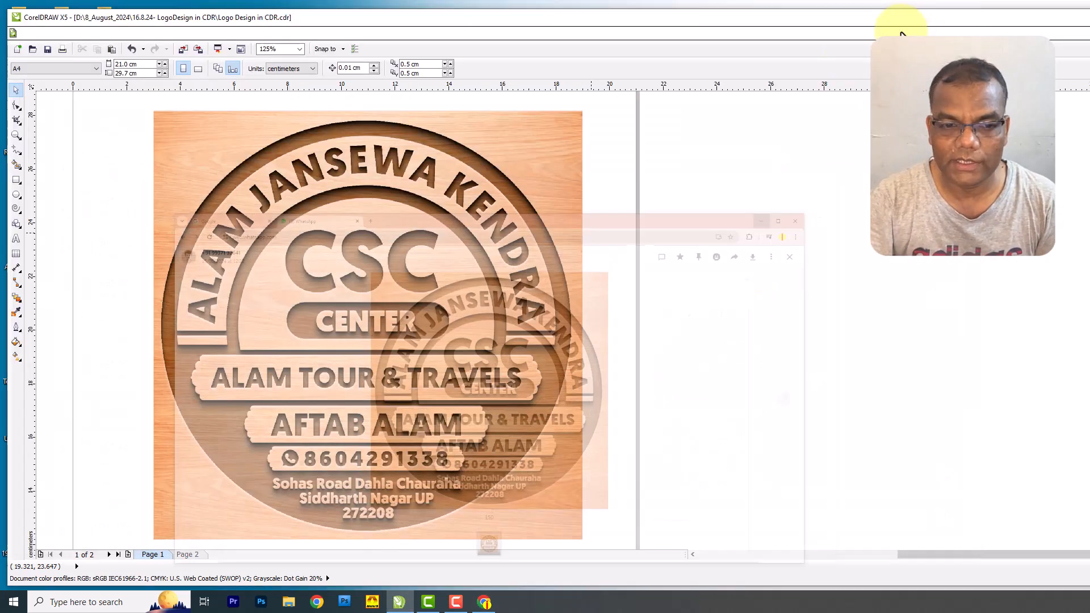
pyautogui.scroll(-2, 516, 295)
pyautogui.scroll(2, 431, 312)
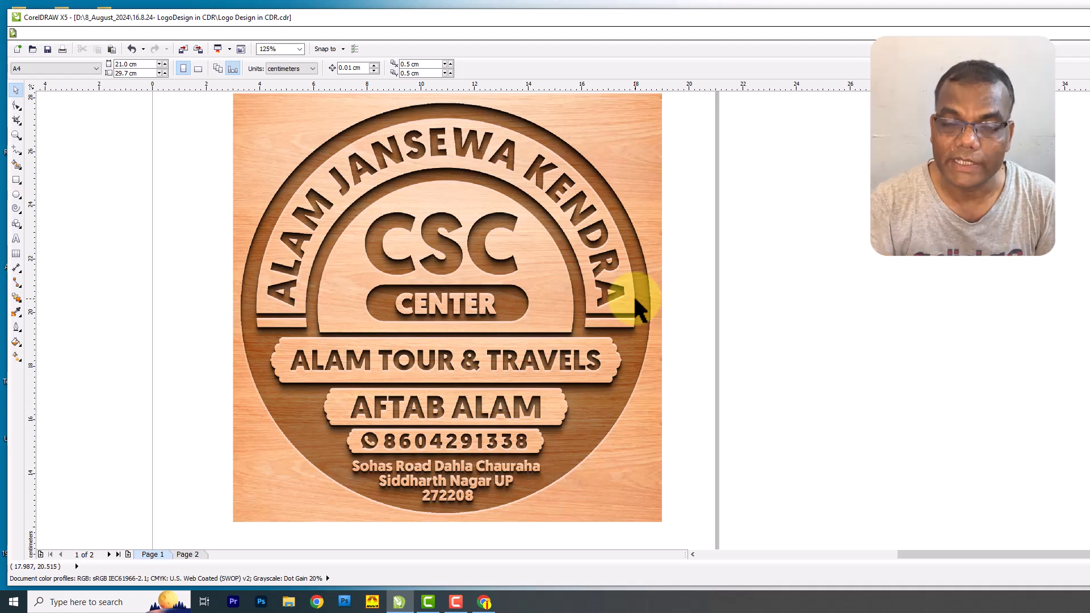
# Add a third page to the logo document after checking the wood textures stored beside the page
pyautogui.scroll(-3, 571, 355)
pyautogui.moveTo(224, 348); pyautogui.dragTo(340, 499)
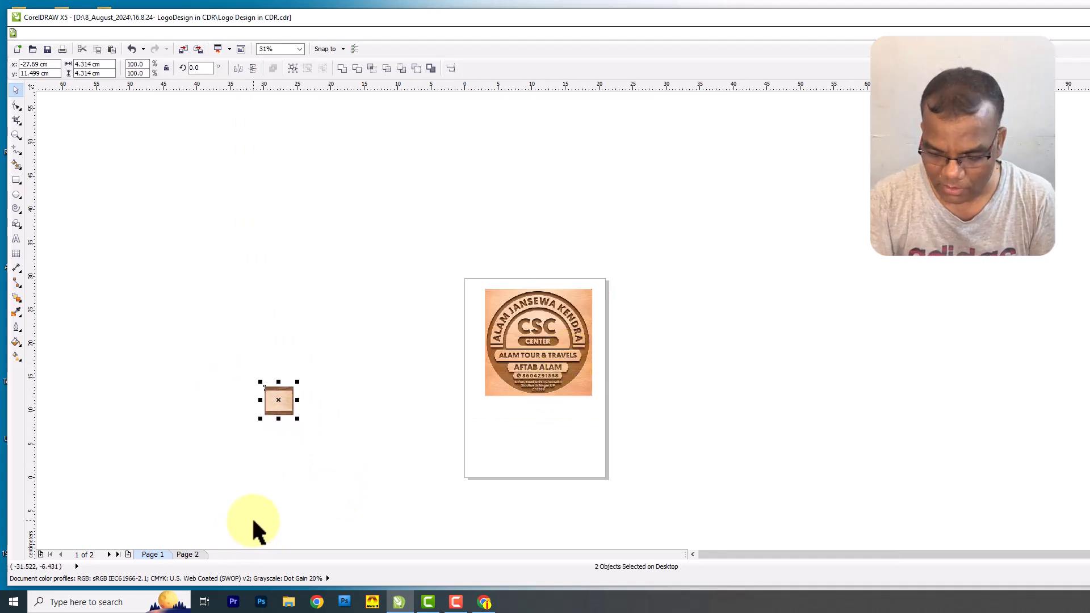
pyautogui.press('pagedown')
pyautogui.press('pagedown')
pyautogui.press('Return')
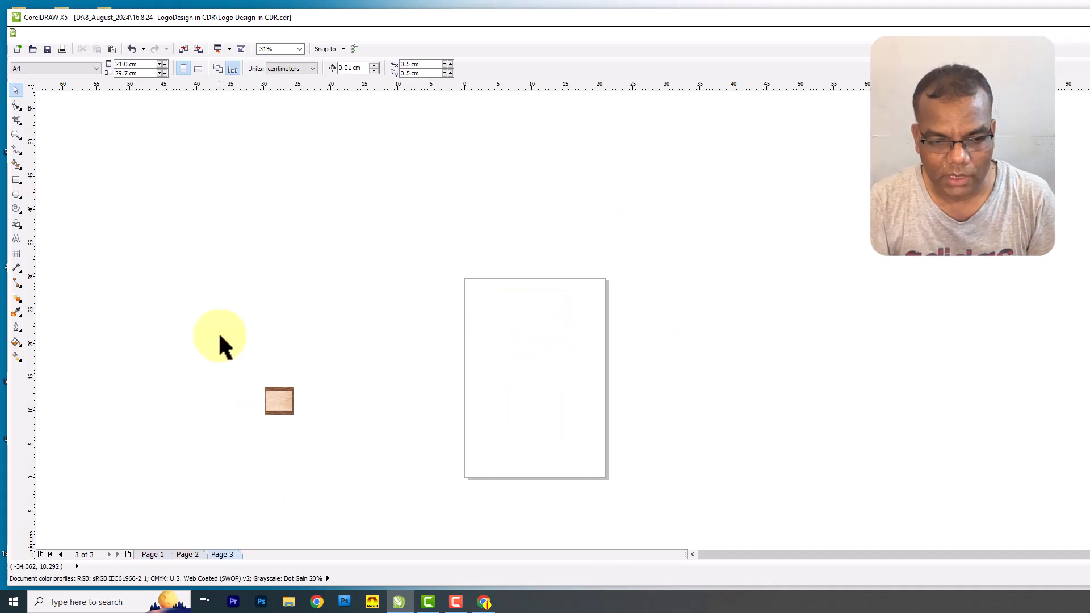
# Bring both wood textures onto page 3 and separate the dark one from the light one
pyautogui.moveTo(226, 348); pyautogui.dragTo(294, 448)
pyautogui.moveTo(280, 404); pyautogui.dragTo(666, 537)
pyautogui.scroll(4, 491, 325)
pyautogui.click(555, 365)
pyautogui.moveTo(555, 365); pyautogui.dragTo(800, 349)
pyautogui.click(587, 372)
pyautogui.moveTo(618, 343); pyautogui.dragTo(313, 353)
pyautogui.moveTo(797, 355); pyautogui.dragTo(557, 309)
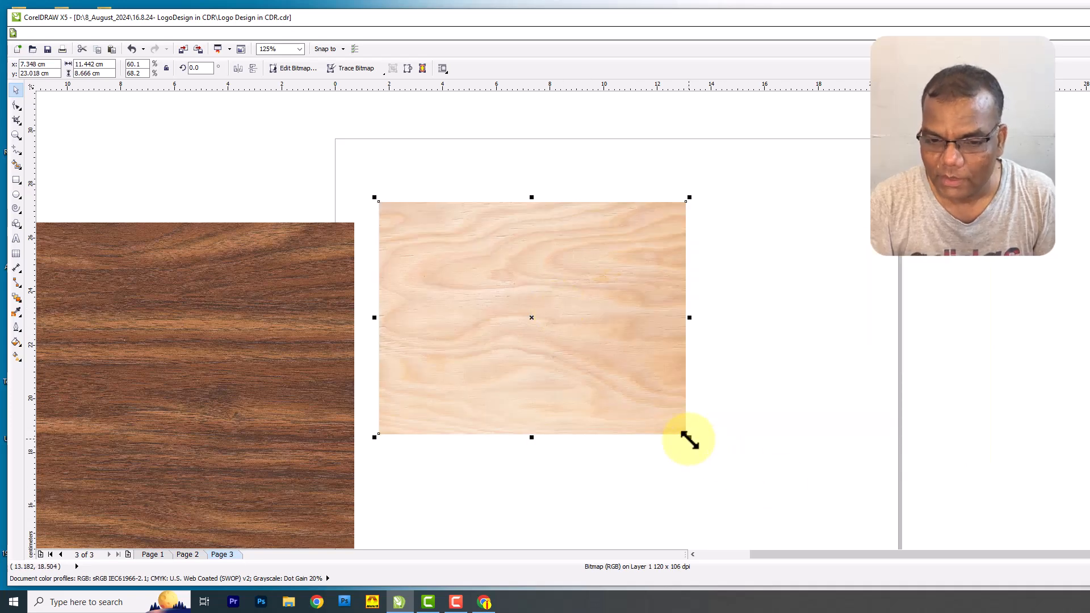
# Enlarge the light wood texture to about 16 by 12.1 cm and delete the dark wood texture
pyautogui.moveTo(689, 439); pyautogui.dragTo(818, 535)
pyautogui.moveTo(647, 329); pyautogui.dragTo(673, 303)
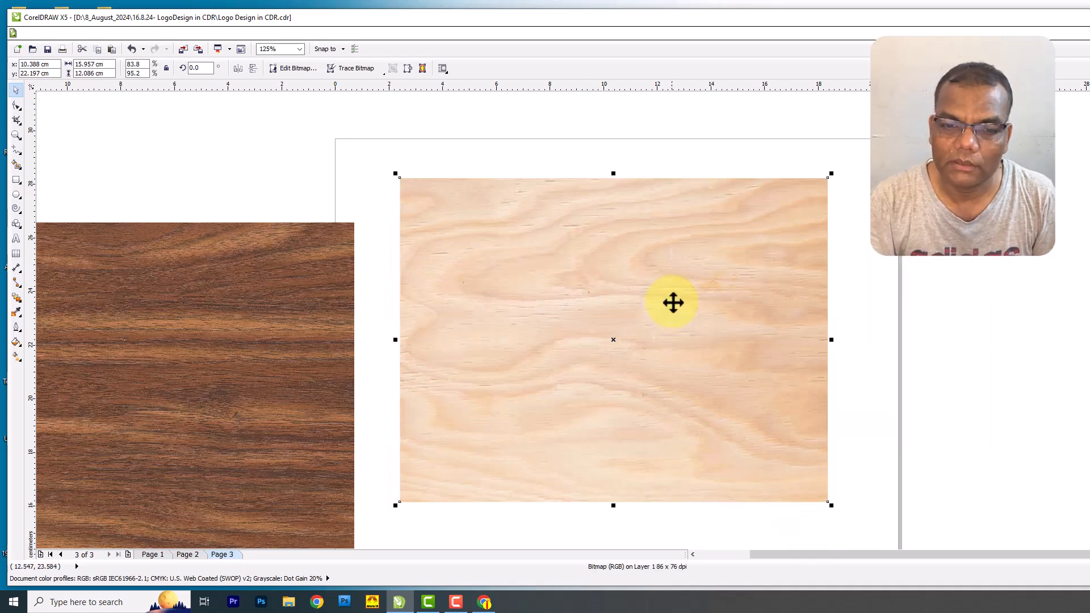
pyautogui.click(258, 375)
pyautogui.press('Delete')
# Bring the reference logo from page 1 to page 3, scale it to about 9.65 cm square and place it right of the texture
pyautogui.press('pageup')
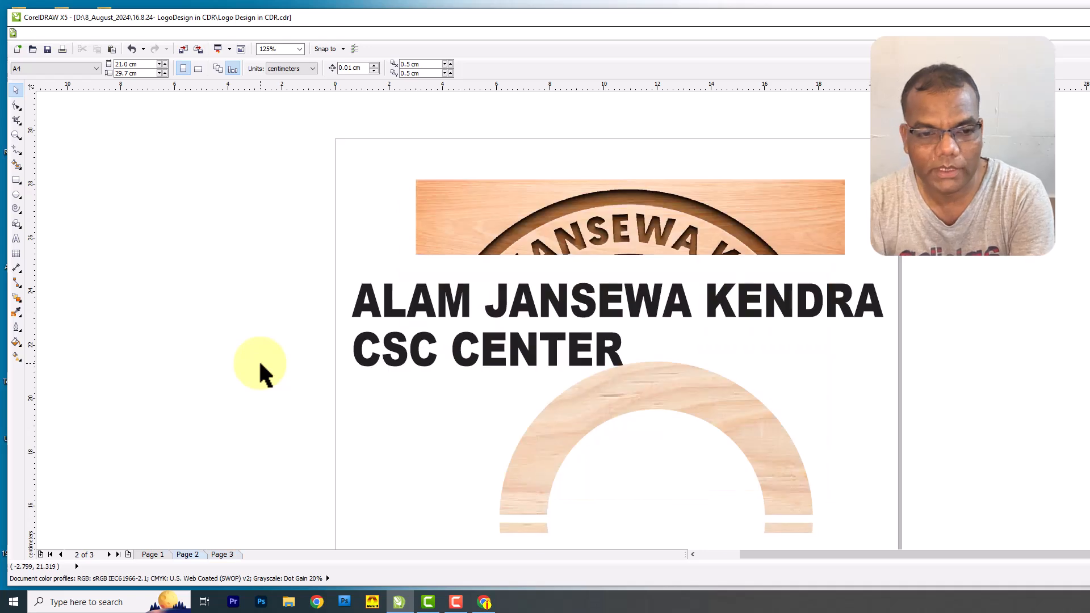
pyautogui.press('pageup')
pyautogui.click(487, 274)
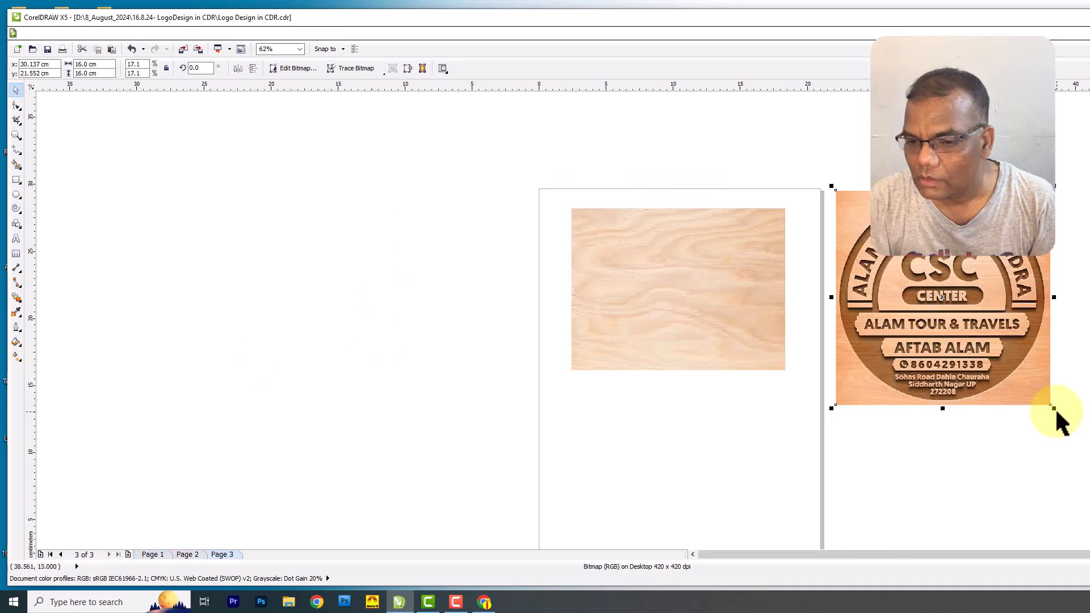
pyautogui.moveTo(1051, 407); pyautogui.dragTo(965, 320)
pyautogui.moveTo(900, 268); pyautogui.dragTo(856, 277)
pyautogui.scroll(2, 817, 257)
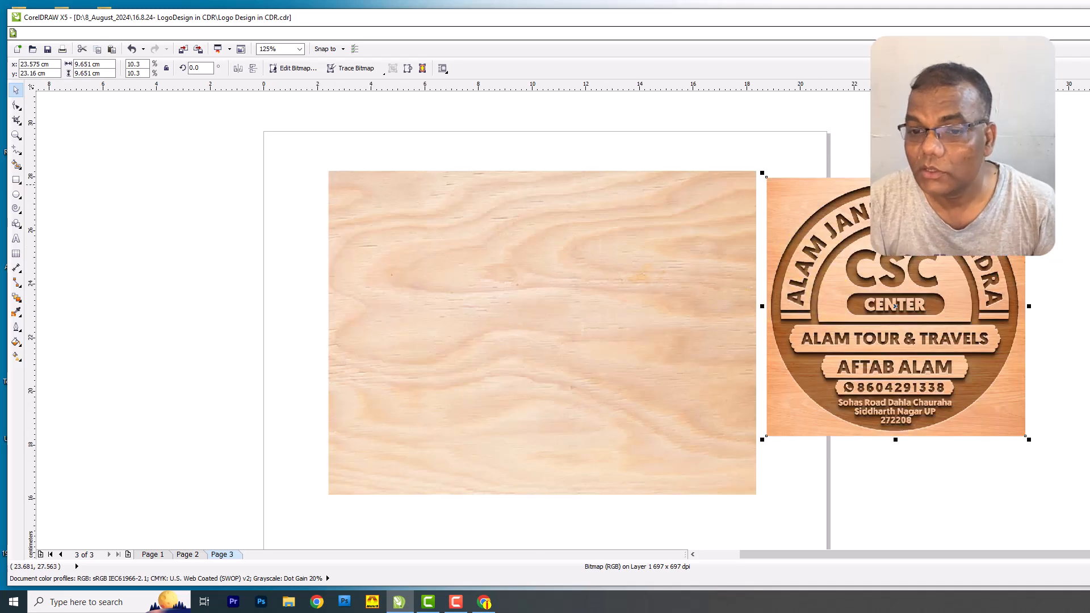
pyautogui.click(943, 134)
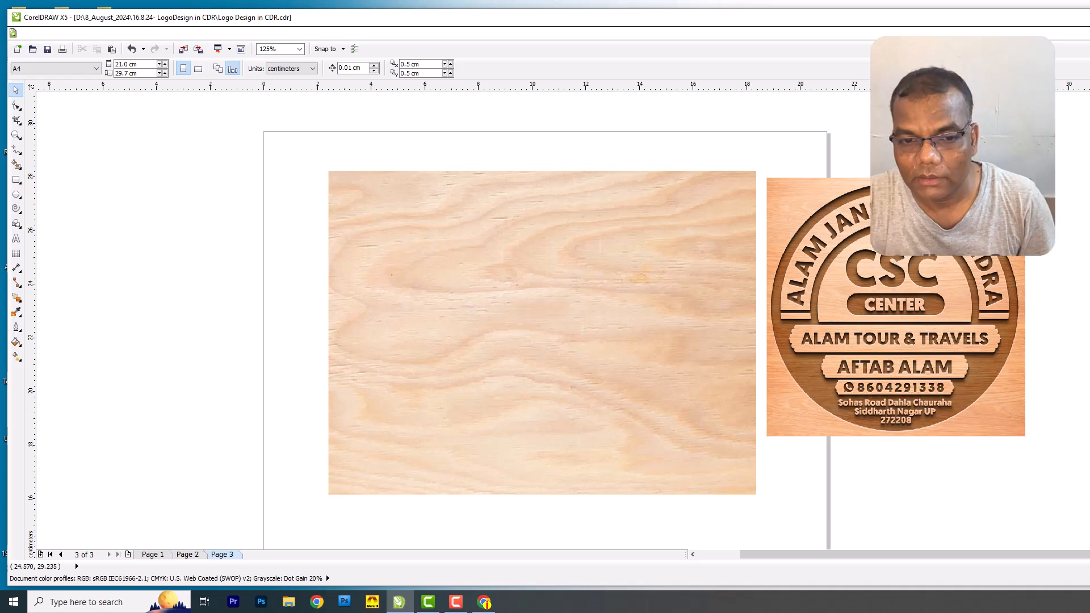
# Shift the light wood texture slightly up and left, and resize the reference logo to 9.6 cm
pyautogui.moveTo(591, 293); pyautogui.dragTo(559, 274)
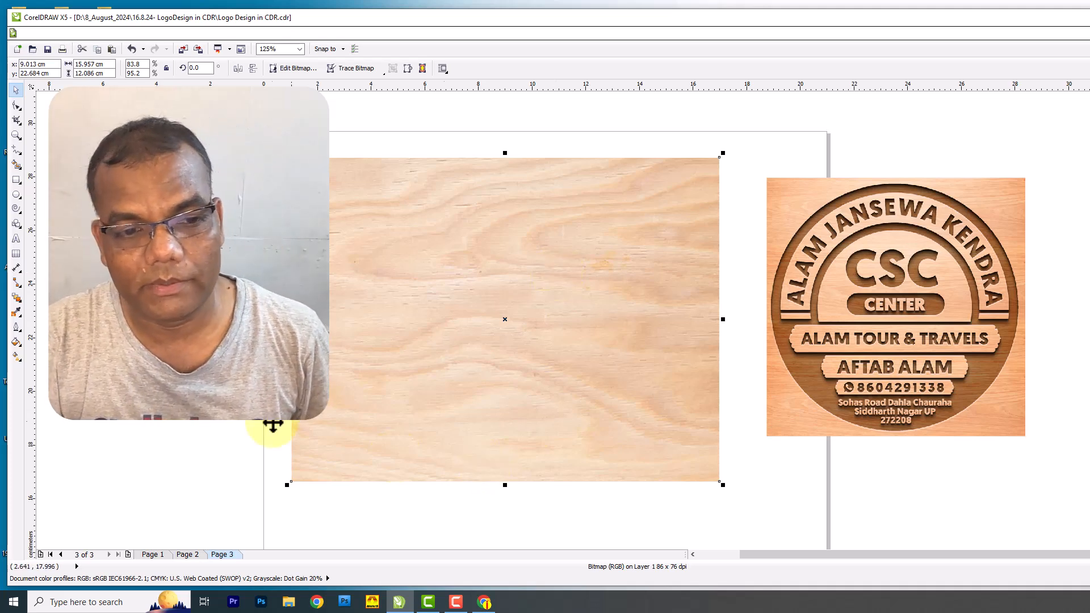
pyautogui.press('Escape')
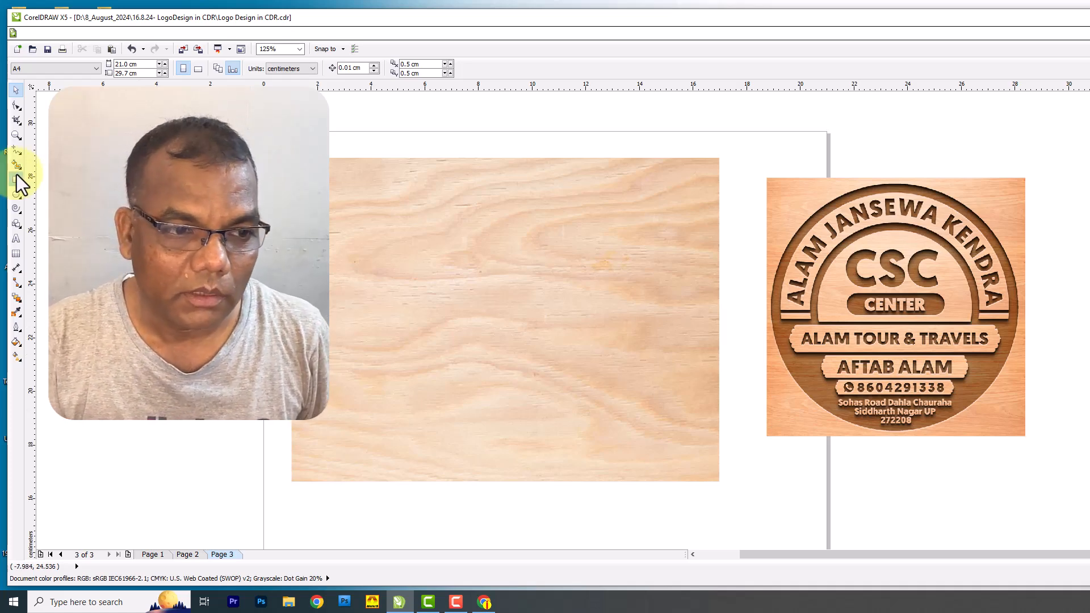
pyautogui.click(445, 241)
pyautogui.click(945, 279)
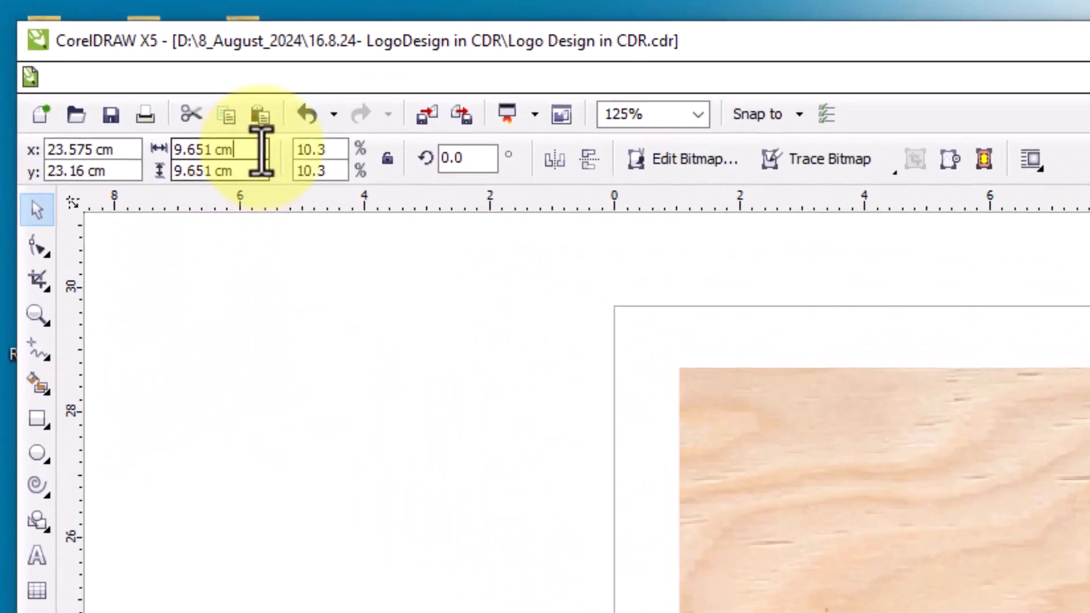
pyautogui.click(113, 67)
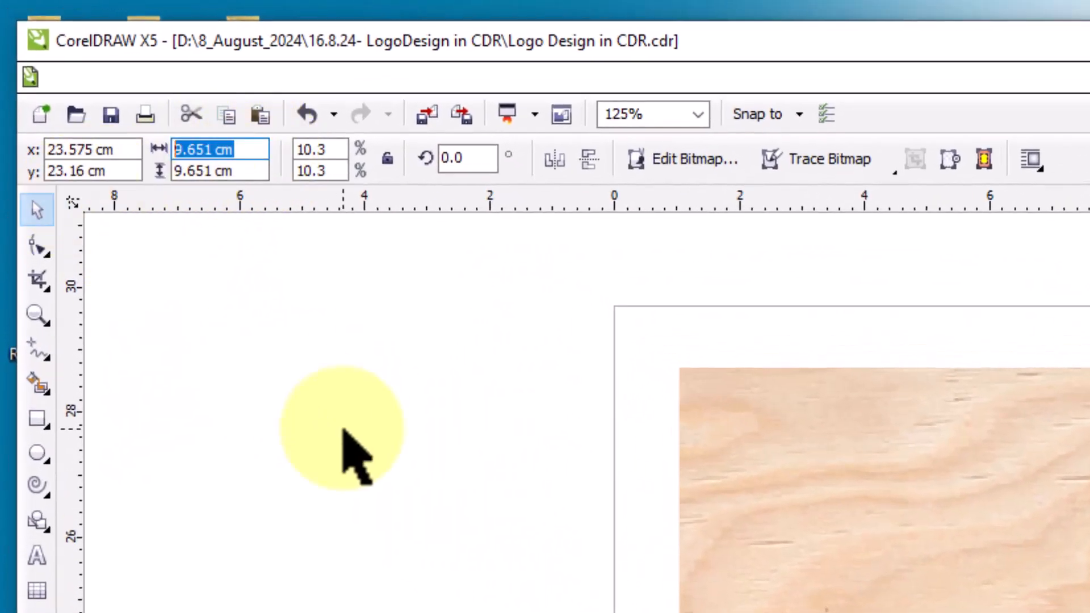
pyautogui.write('9.6')
pyautogui.press('Return')
# Set the light wood texture's width and height to 9.6 cm each
pyautogui.click(472, 333)
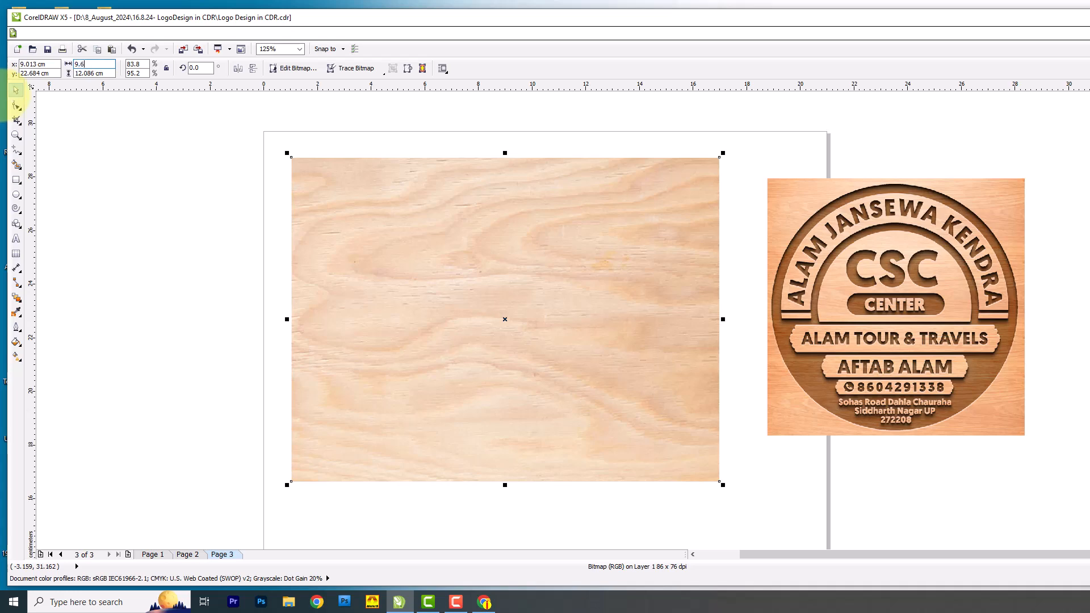
pyautogui.write('6')
pyautogui.press('Return')
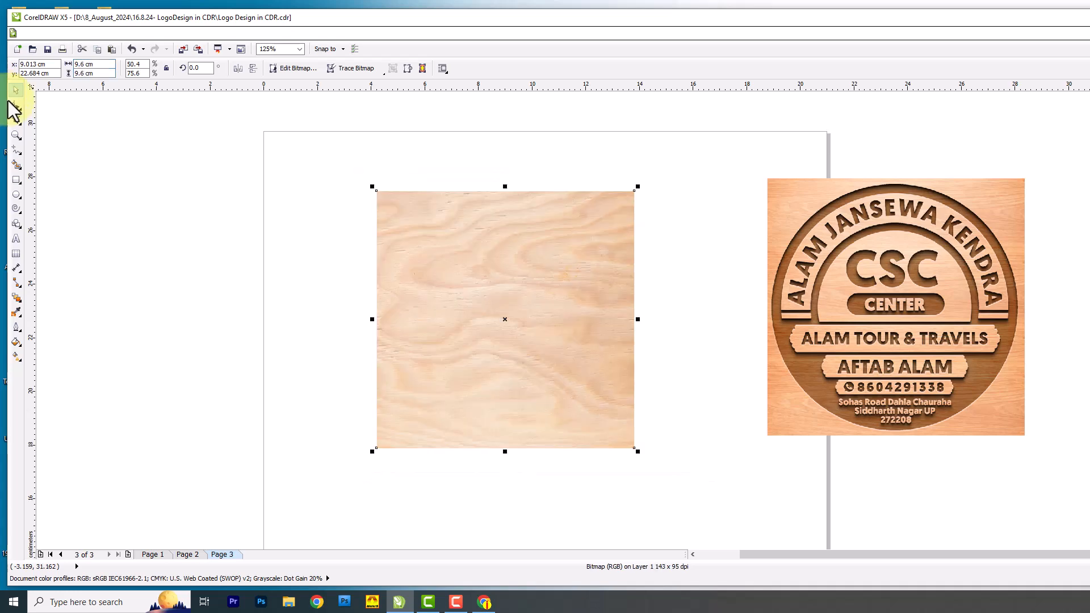
pyautogui.click(685, 199)
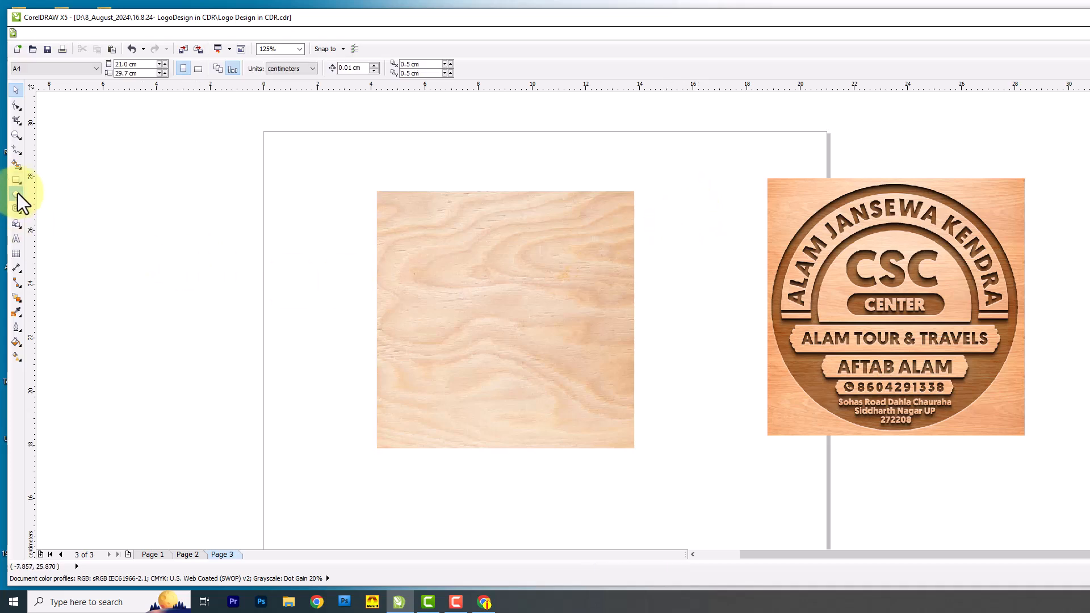
# Draw a circle about 9 cm in diameter over the wood square and center it on the square both ways
pyautogui.click(16, 195)
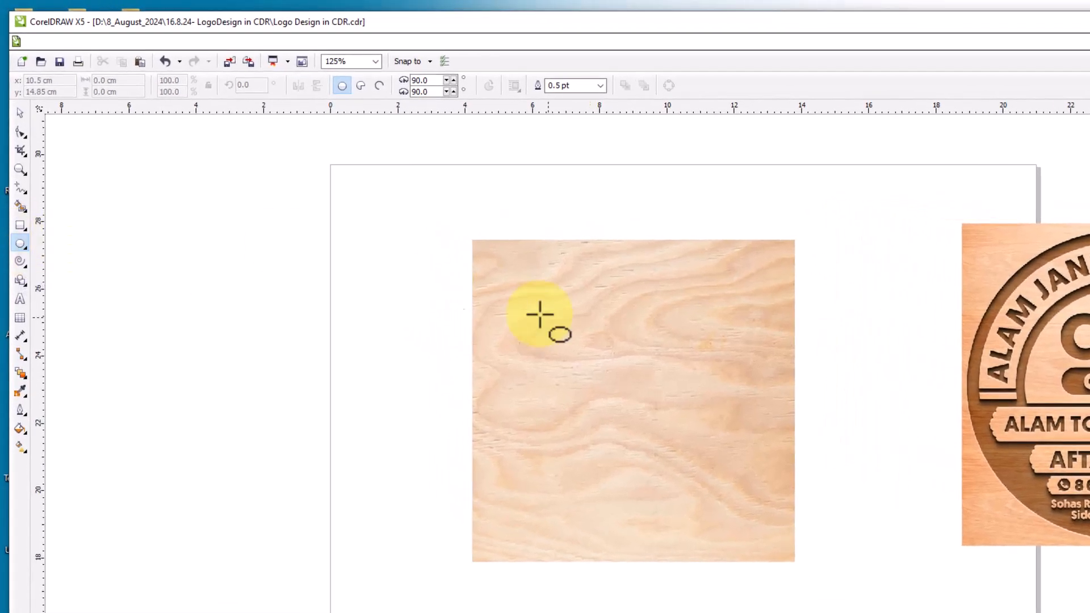
pyautogui.moveTo(480, 260); pyautogui.dragTo(784, 463)
pyautogui.click(20, 113)
pyautogui.click(61, 171)
pyautogui.moveTo(382, 171); pyautogui.dragTo(893, 589)
pyautogui.press('c')
pyautogui.press('e')
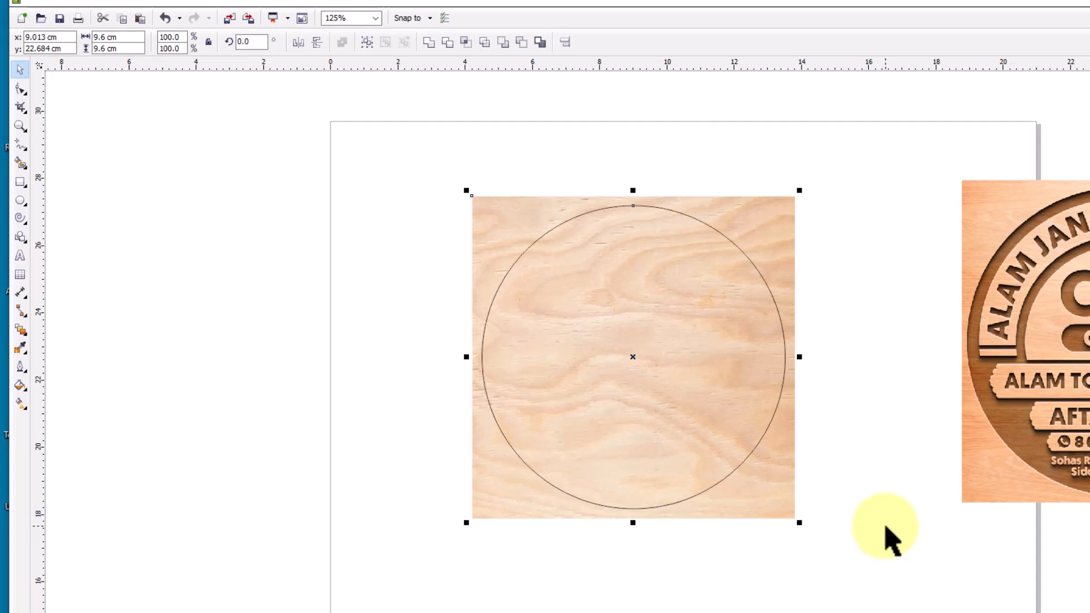
pyautogui.click(886, 523)
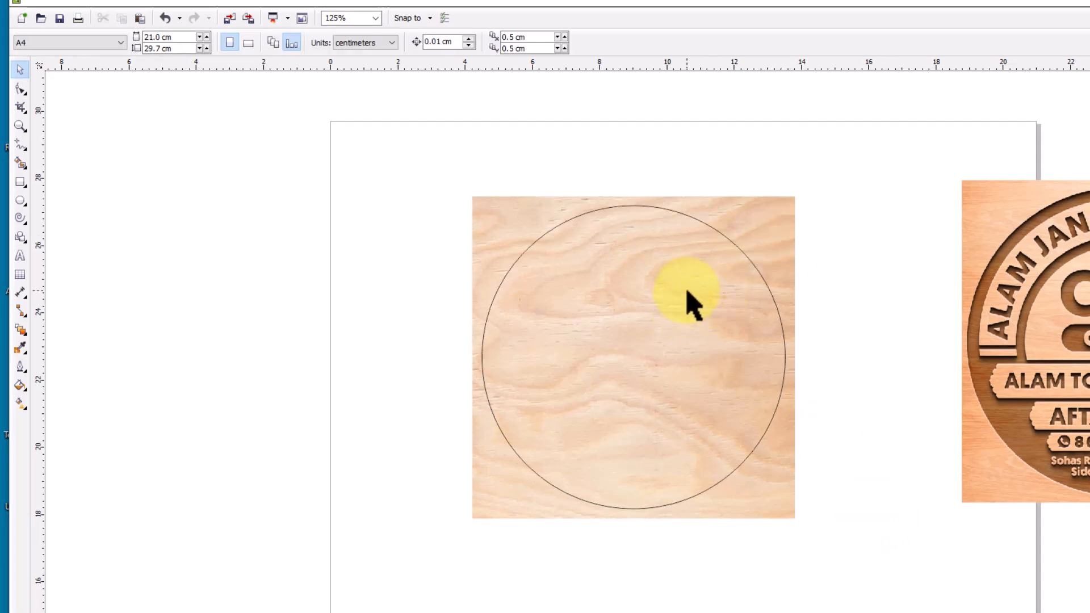
# Intersect the circle with the wood square, and move the circle outline and the resulting wood disc off to the left
pyautogui.click(636, 285)
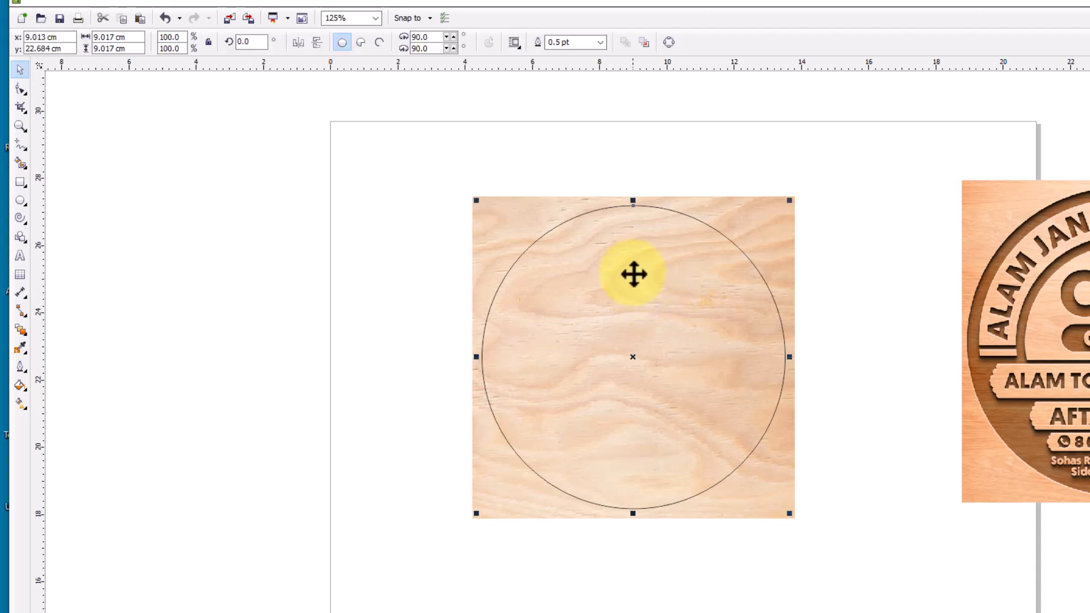
pyautogui.keyDown('shift'); pyautogui.click(794, 212); pyautogui.keyUp('shift')
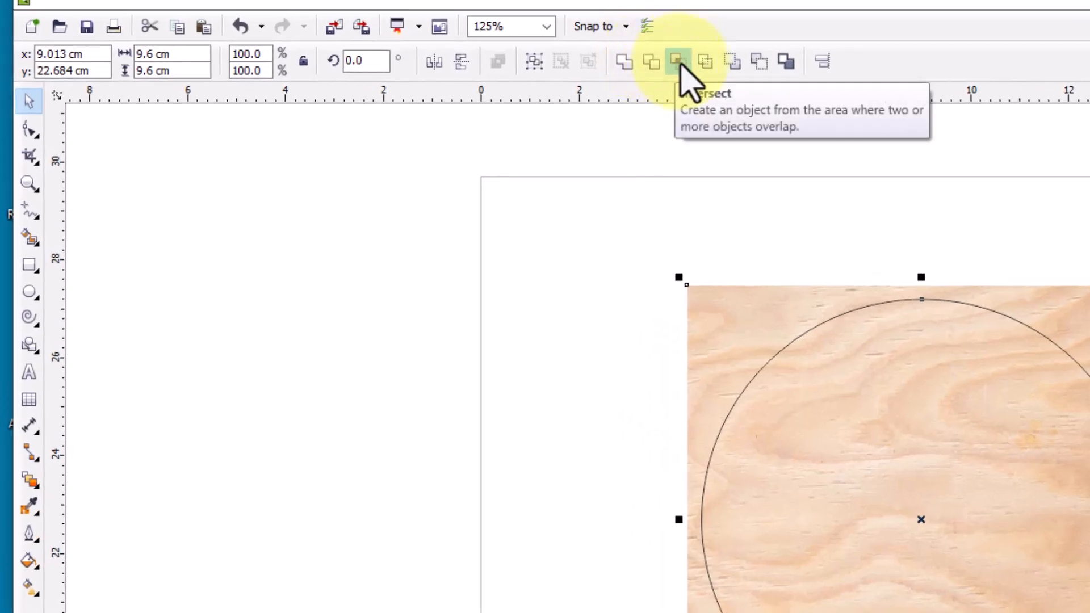
pyautogui.click(680, 64)
pyautogui.click(823, 164)
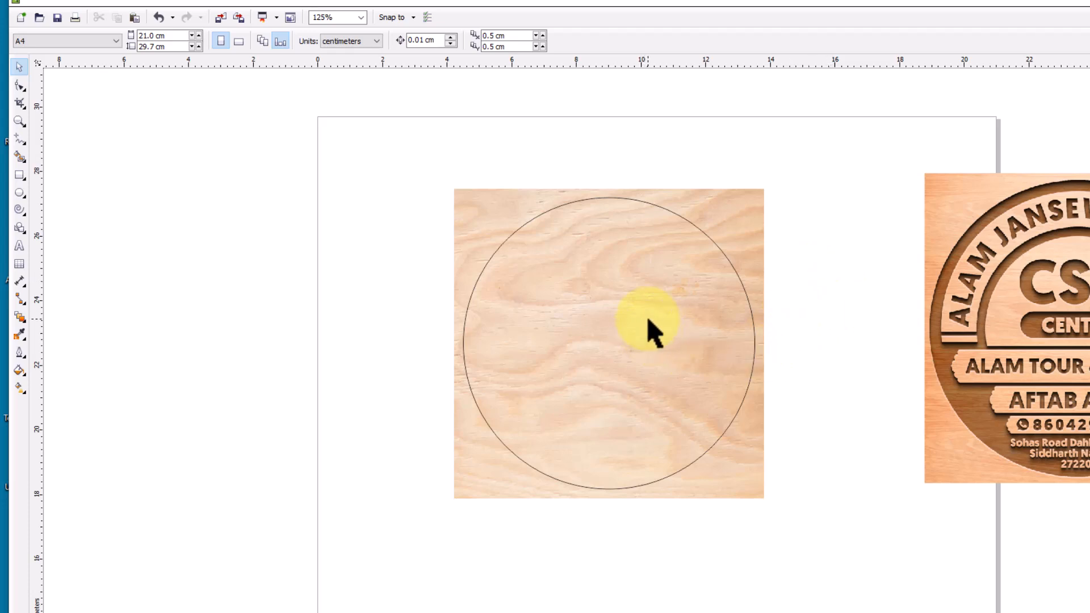
pyautogui.moveTo(699, 256); pyautogui.dragTo(353, 152)
pyautogui.moveTo(646, 291); pyautogui.dragTo(267, 434)
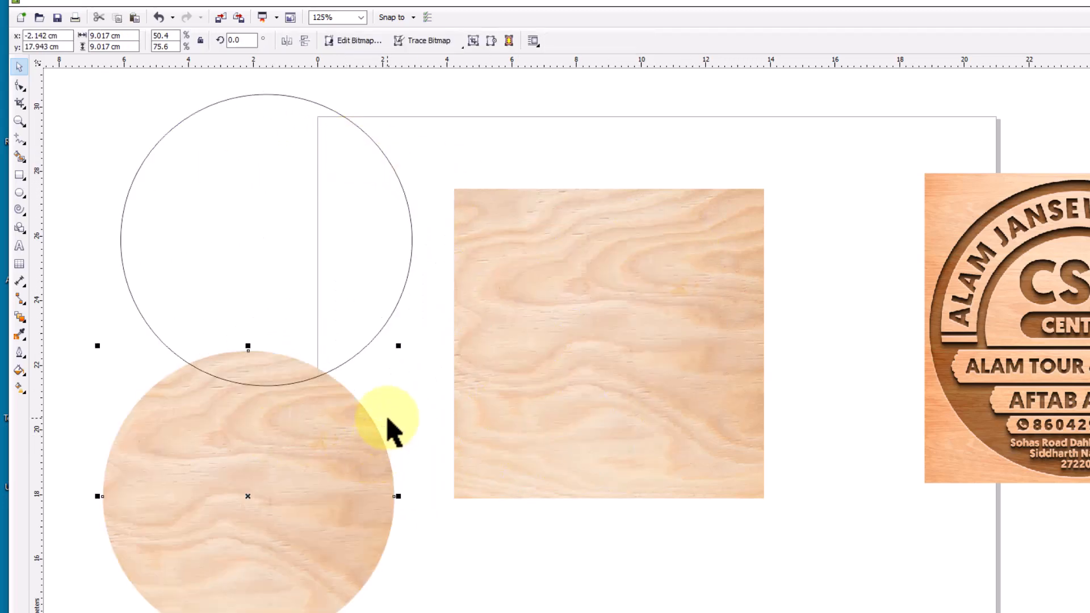
# Center the circle outline back on the wood square horizontally and vertically
pyautogui.click(360, 215)
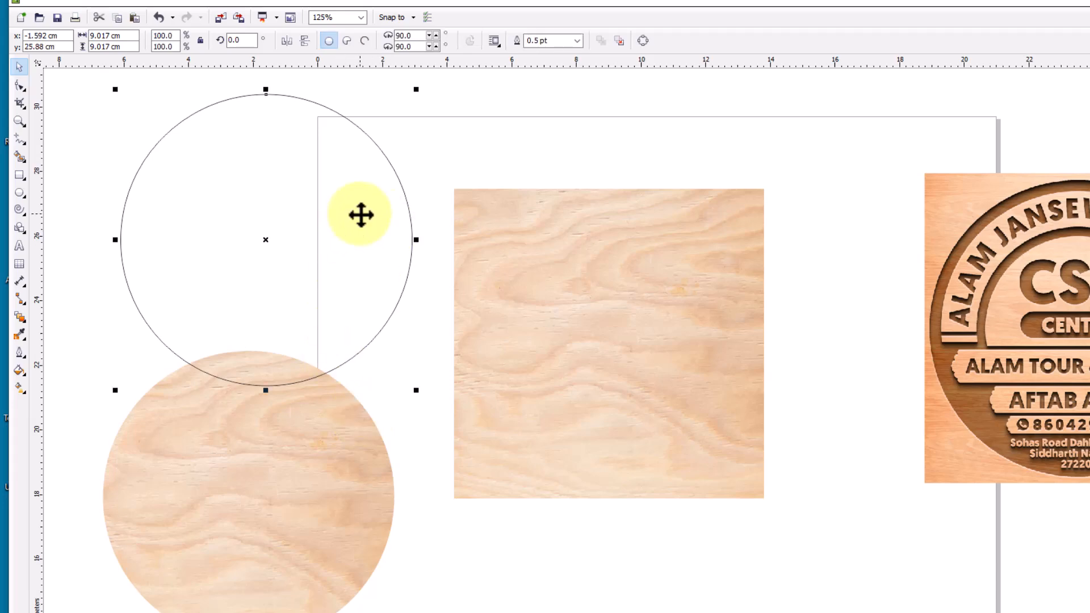
pyautogui.keyDown('shift'); pyautogui.click(667, 301); pyautogui.keyUp('shift')
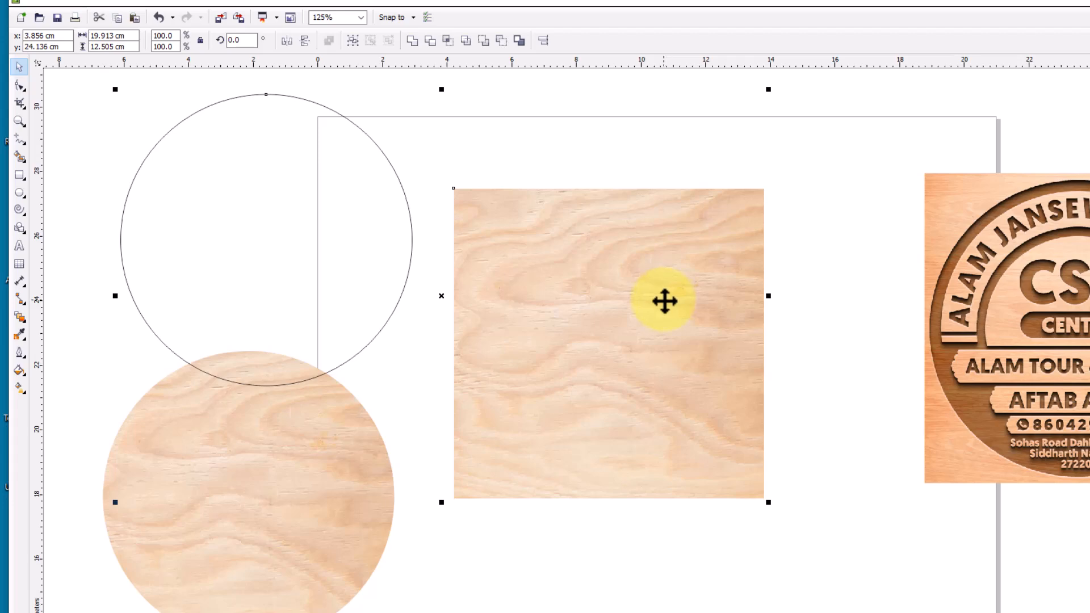
pyautogui.press('c')
pyautogui.press('e')
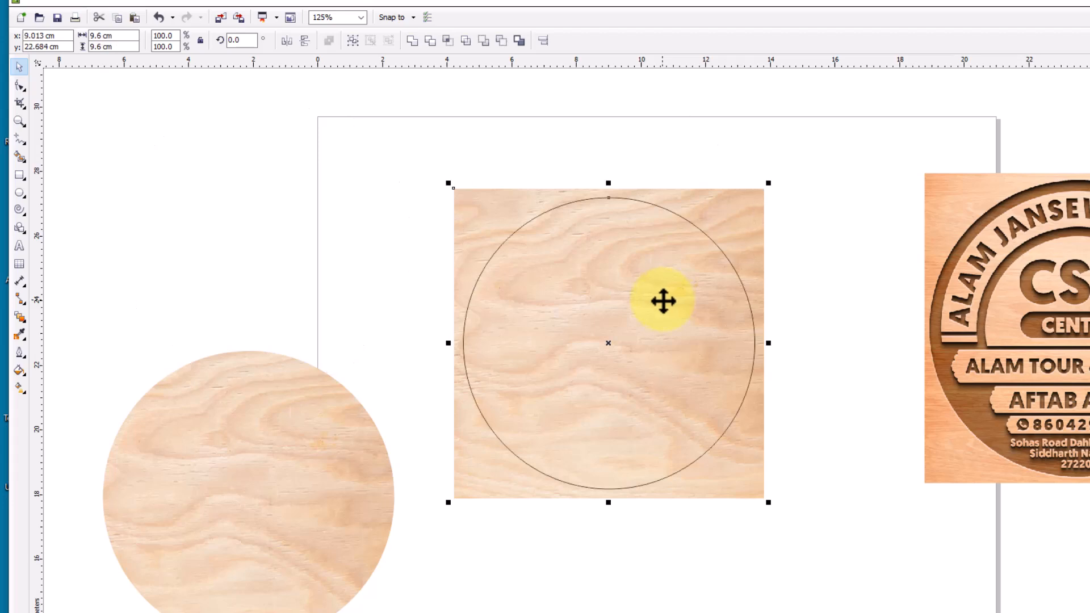
pyautogui.click(815, 239)
pyautogui.click(679, 287)
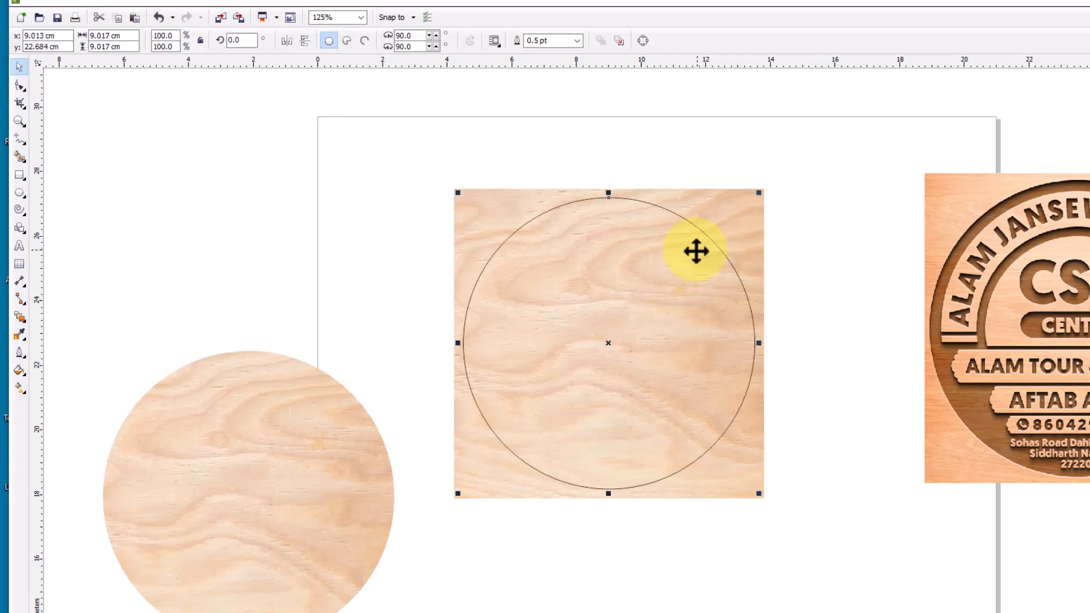
pyautogui.click(494, 163)
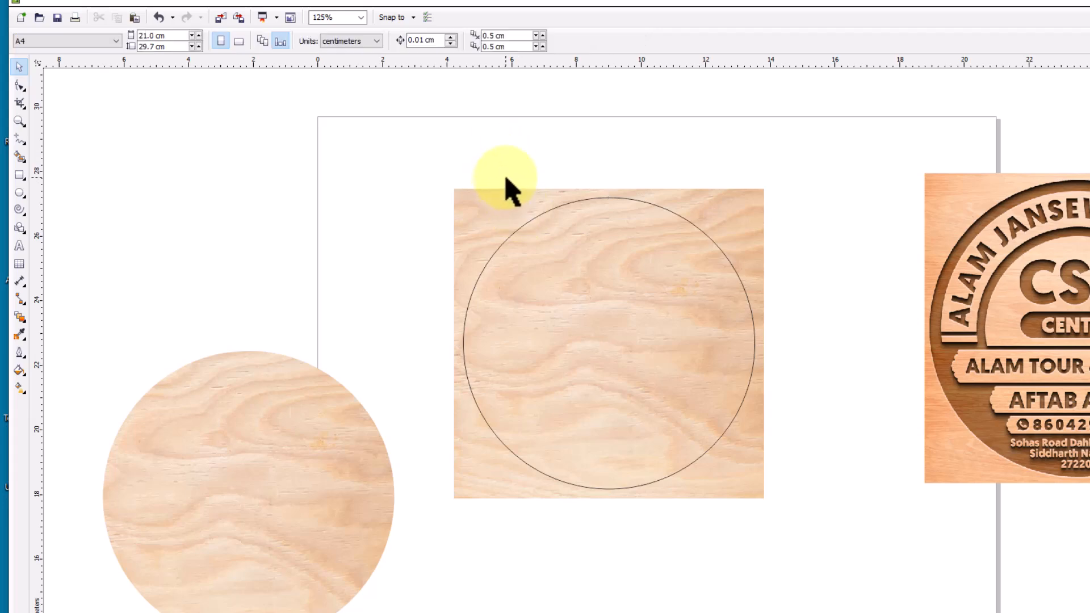
# Place a copy of the wood square below the reference logo, moving the logo up to make room
pyautogui.click(461, 200)
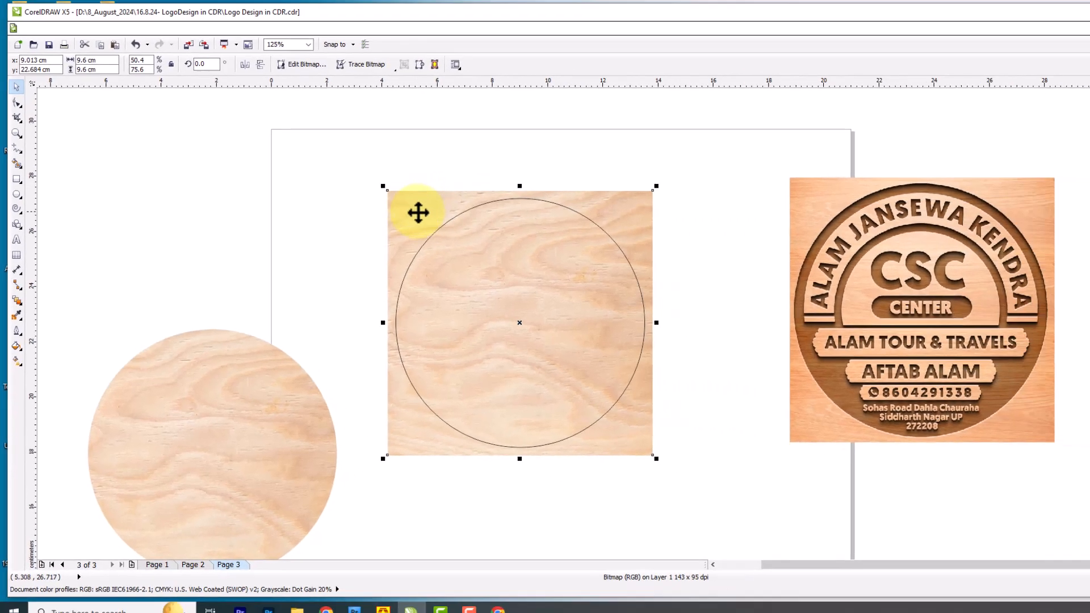
pyautogui.moveTo(459, 197); pyautogui.dragTo(1089, 348)
pyautogui.moveTo(983, 324); pyautogui.dragTo(992, 286)
pyautogui.rightClick(992, 286)
pyautogui.moveTo(948, 241); pyautogui.dragTo(928, 174)
pyautogui.moveTo(1075, 418); pyautogui.dragTo(920, 467)
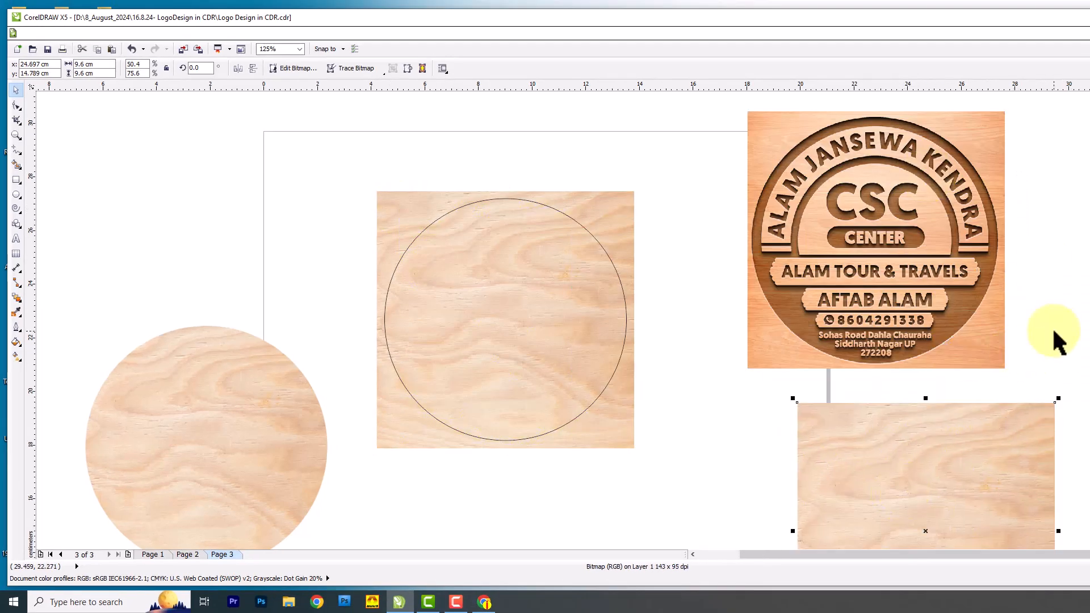
# Move the original wood square slightly right and down, and realign the circle outline to its center
pyautogui.moveTo(428, 211); pyautogui.dragTo(270, 170)
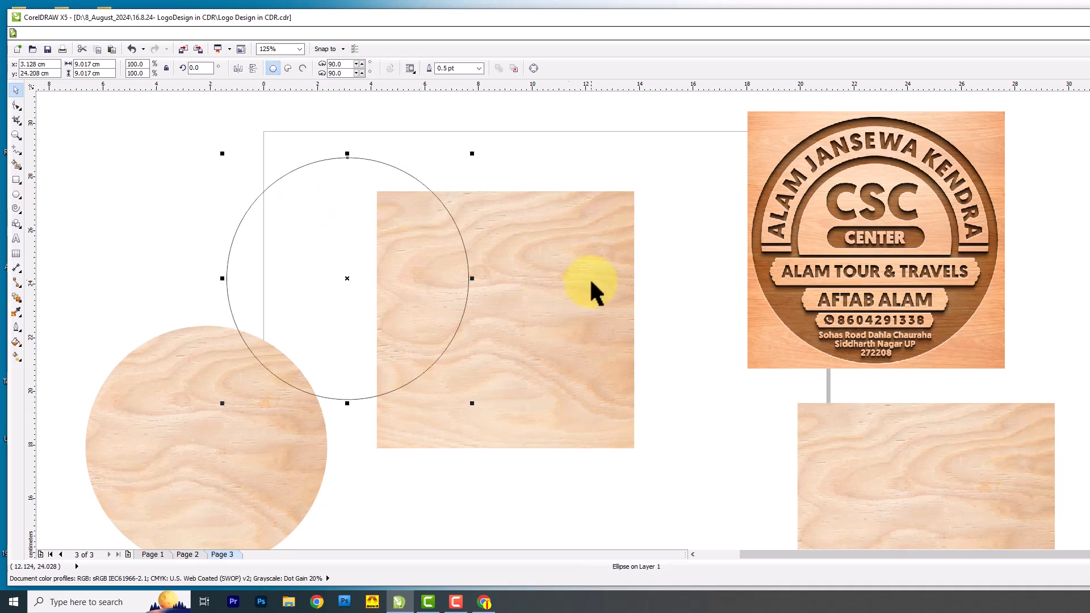
pyautogui.moveTo(536, 278); pyautogui.dragTo(566, 293)
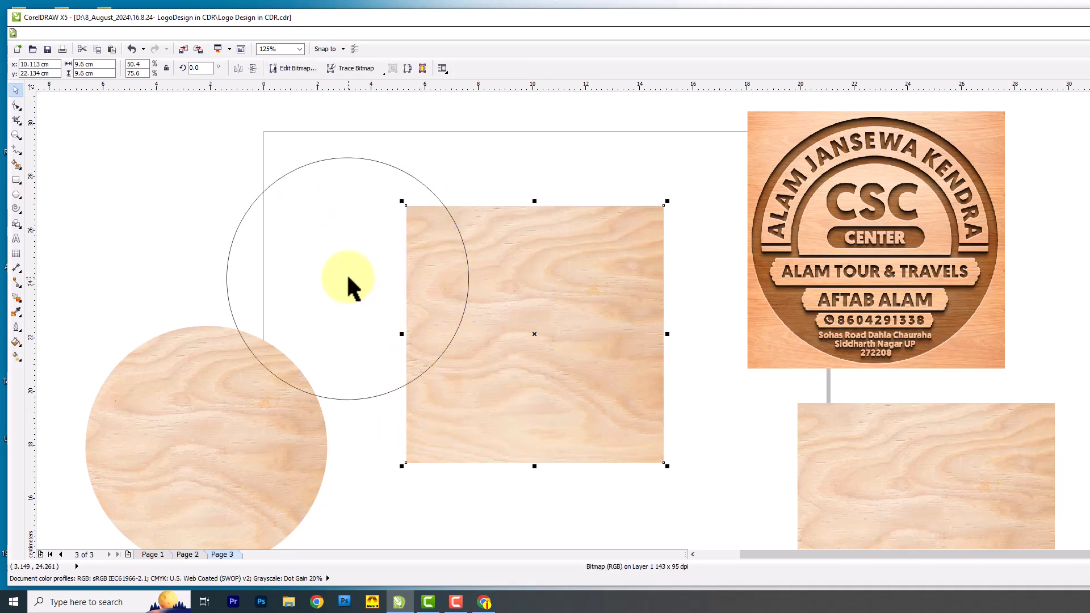
pyautogui.click(362, 274)
pyautogui.keyDown('shift'); pyautogui.click(584, 297); pyautogui.keyUp('shift')
pyautogui.press('c')
pyautogui.press('e')
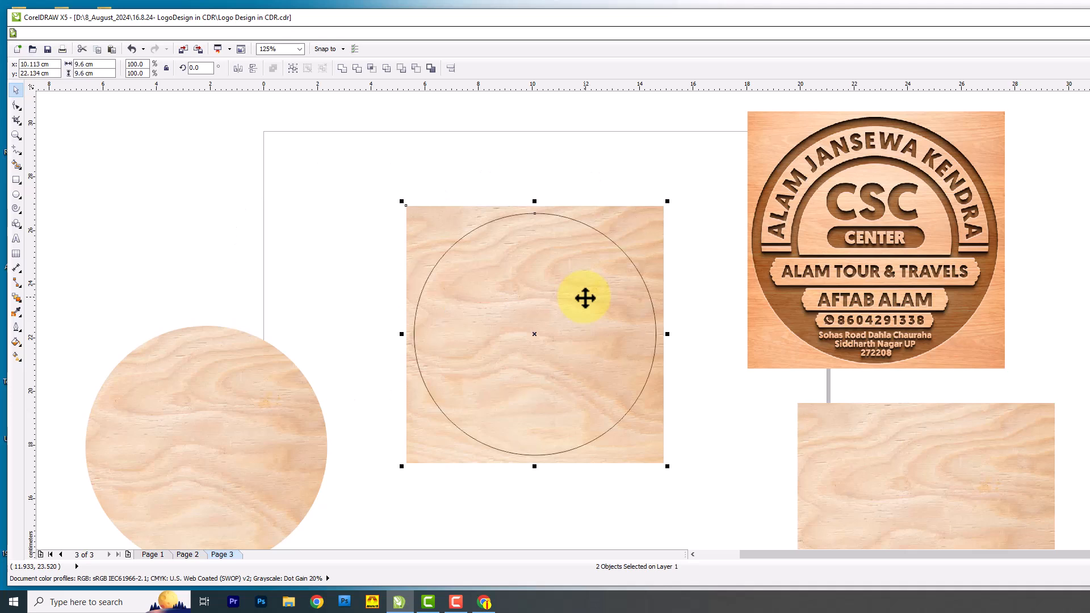
# Trim the wood square with the circle, and move the circle outline away to above the separate wood disc
pyautogui.click(630, 172)
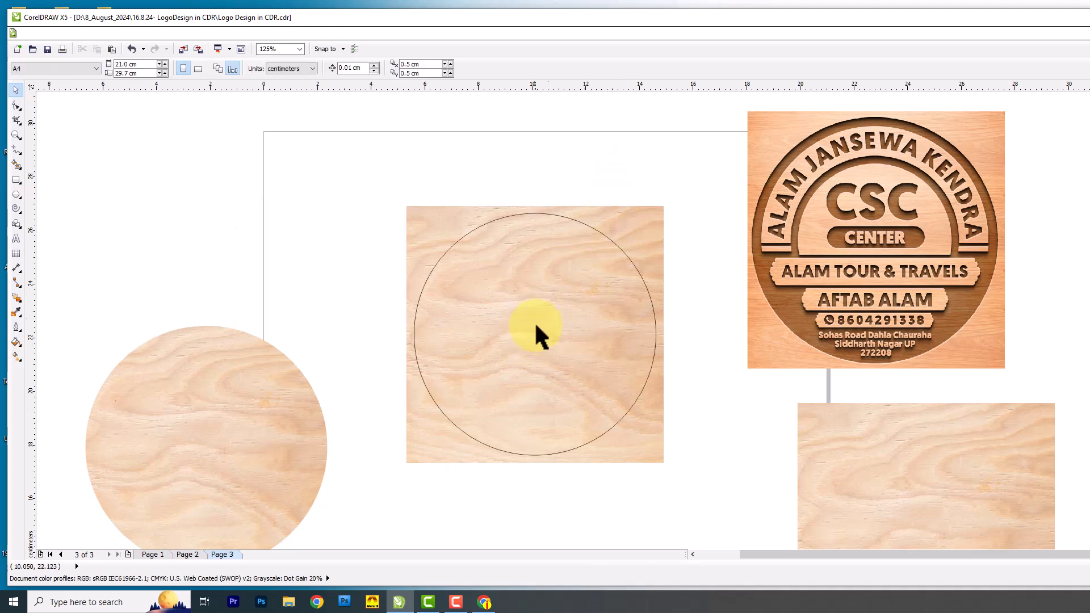
pyautogui.click(453, 244)
pyautogui.keyDown('shift'); pyautogui.click(600, 462); pyautogui.keyUp('shift')
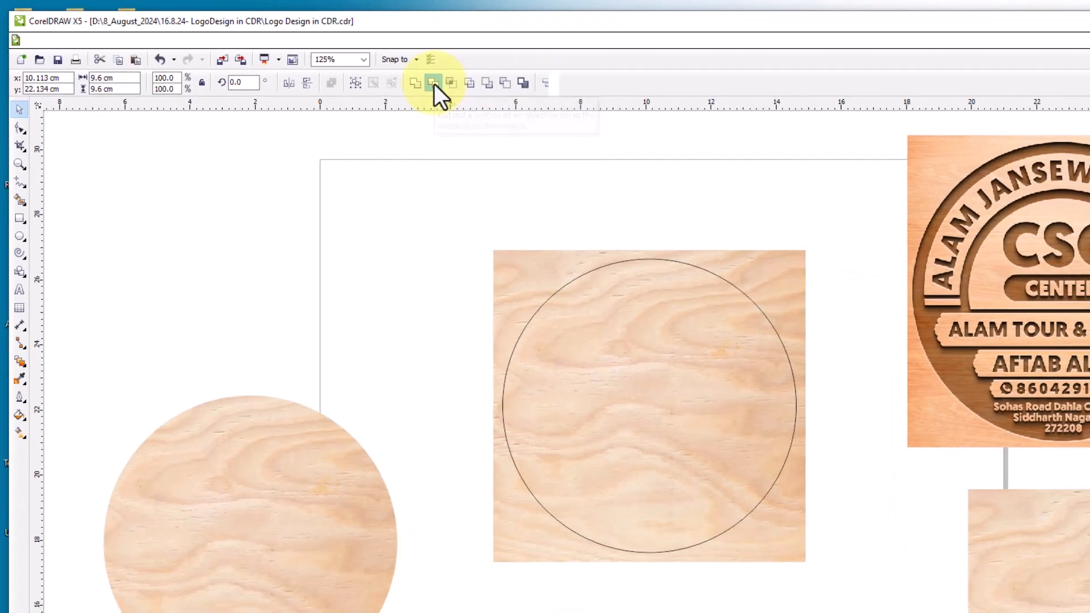
pyautogui.click(735, 140)
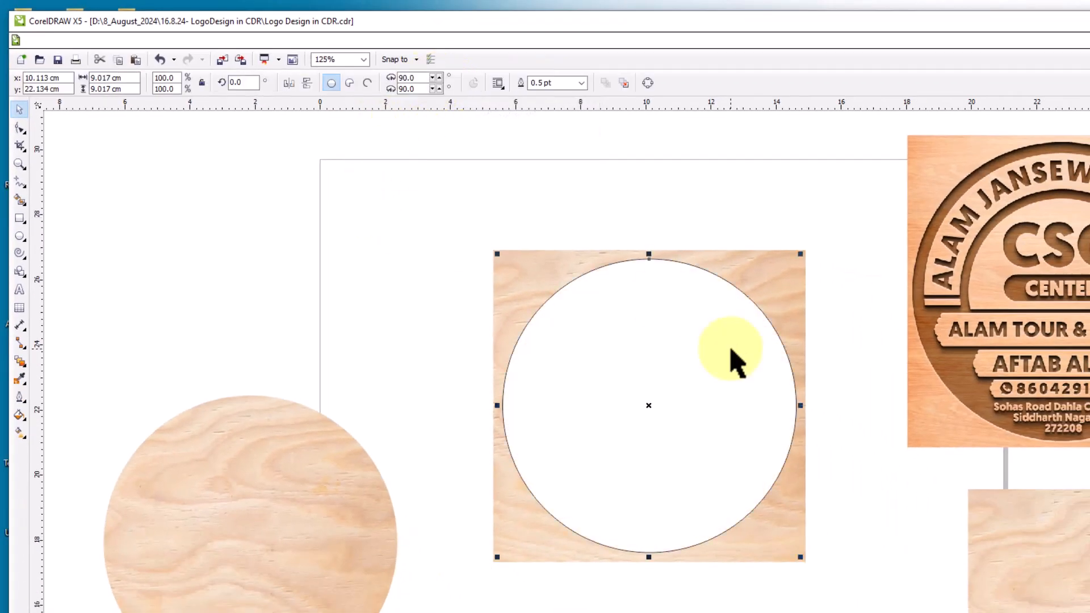
pyautogui.moveTo(732, 358); pyautogui.dragTo(402, 236)
pyautogui.scroll(-2, 497, 283)
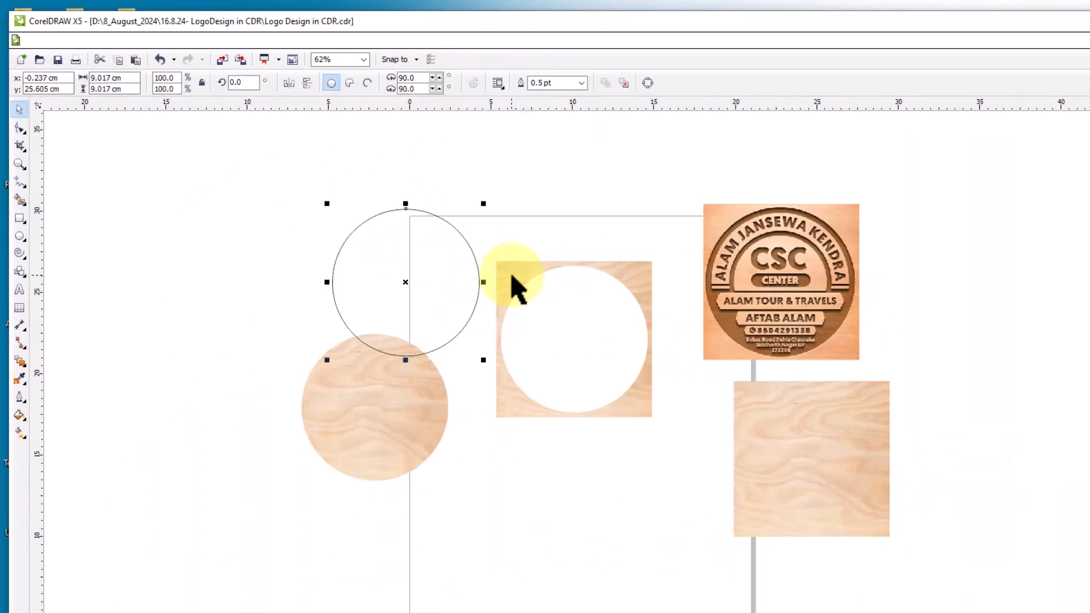
pyautogui.moveTo(440, 267); pyautogui.dragTo(369, 226)
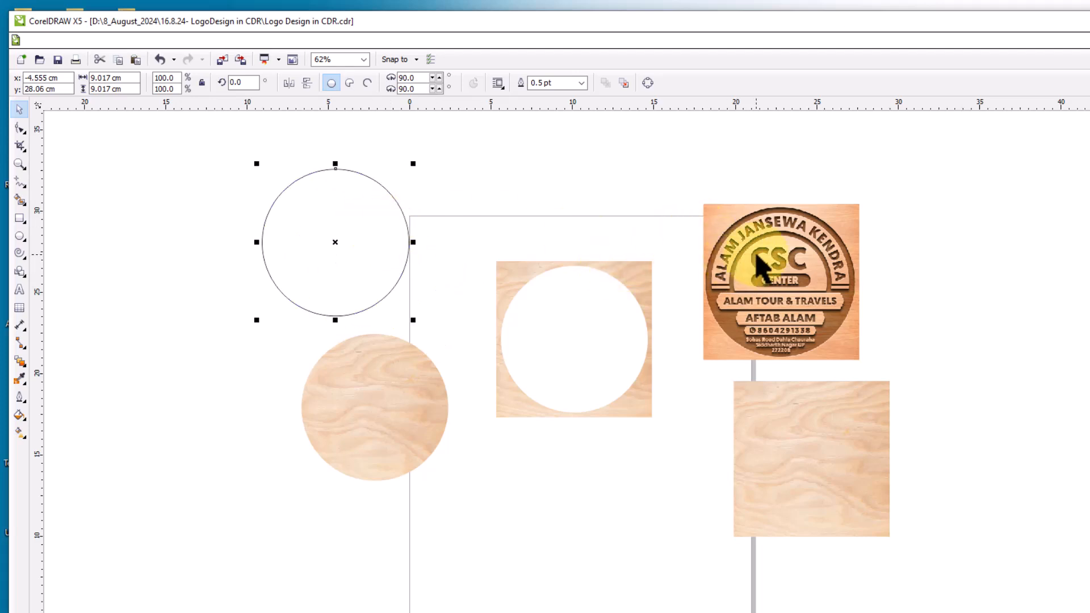
# Move the wood disc onto the cut-out wood square, and shrink it proportionally to about 7.94 cm across
pyautogui.click(413, 392)
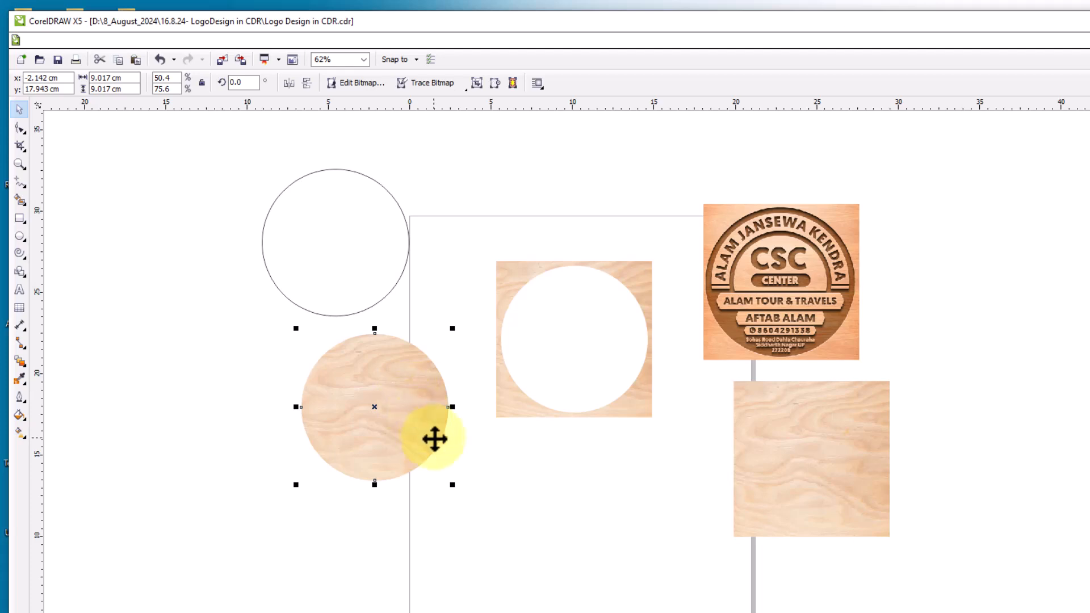
pyautogui.moveTo(385, 394); pyautogui.dragTo(660, 525)
pyautogui.scroll(2, 616, 312)
pyautogui.moveTo(163, 494); pyautogui.dragTo(471, 378)
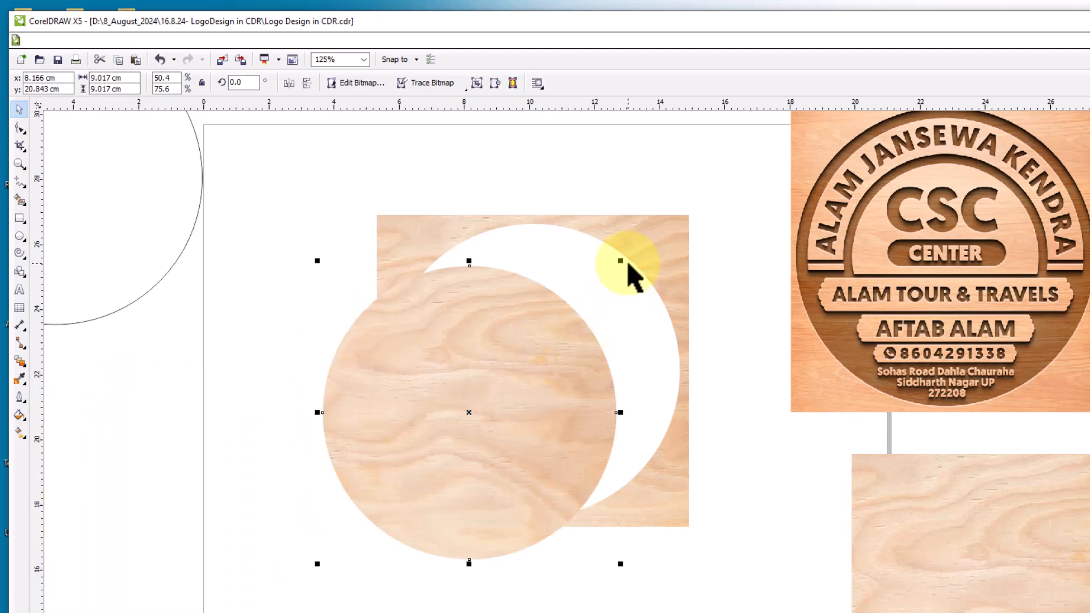
pyautogui.click(591, 286)
pyautogui.click(559, 325)
pyautogui.moveTo(621, 260); pyautogui.dragTo(598, 283)
pyautogui.moveTo(492, 403); pyautogui.dragTo(511, 391)
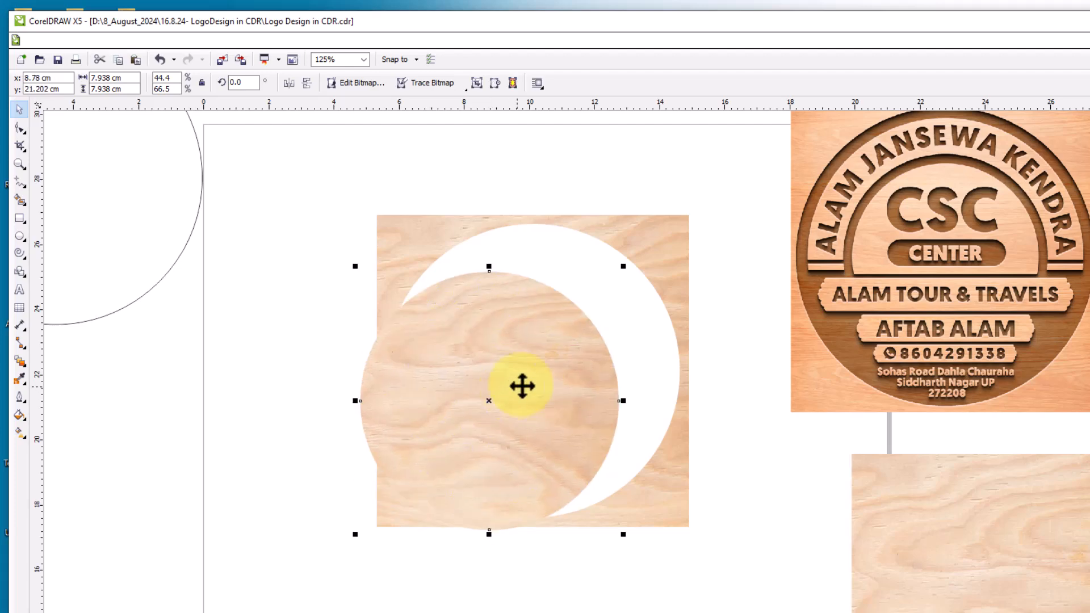
# Center the wood disc in the square's round opening, and enlarge it from its center to about 8.28 cm
pyautogui.keyDown('shift'); pyautogui.click(653, 254); pyautogui.keyUp('shift')
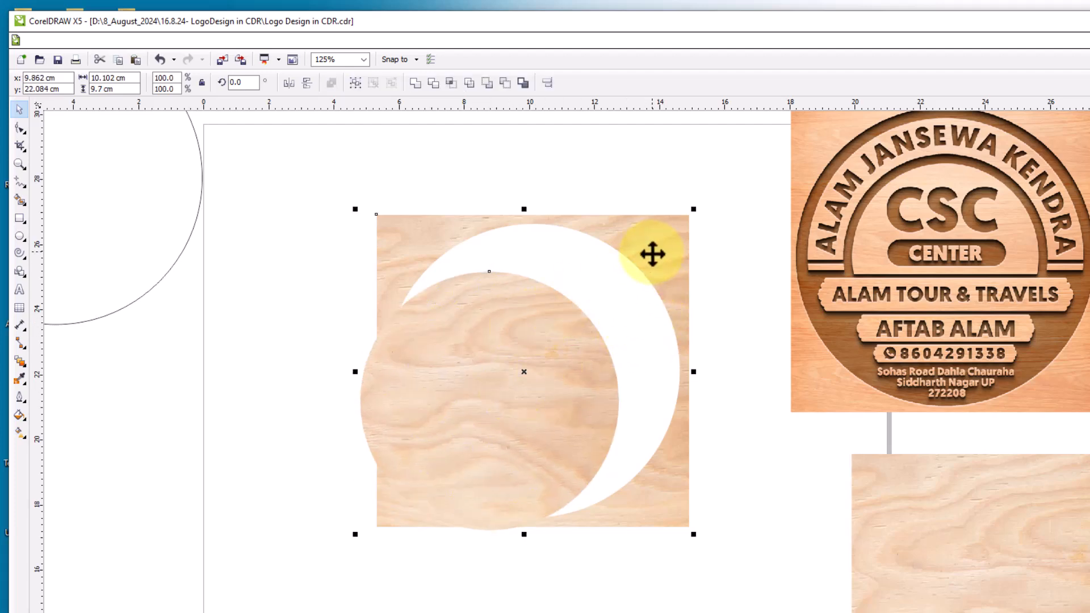
pyautogui.press('c')
pyautogui.press('e')
pyautogui.click(278, 398)
pyautogui.click(616, 312)
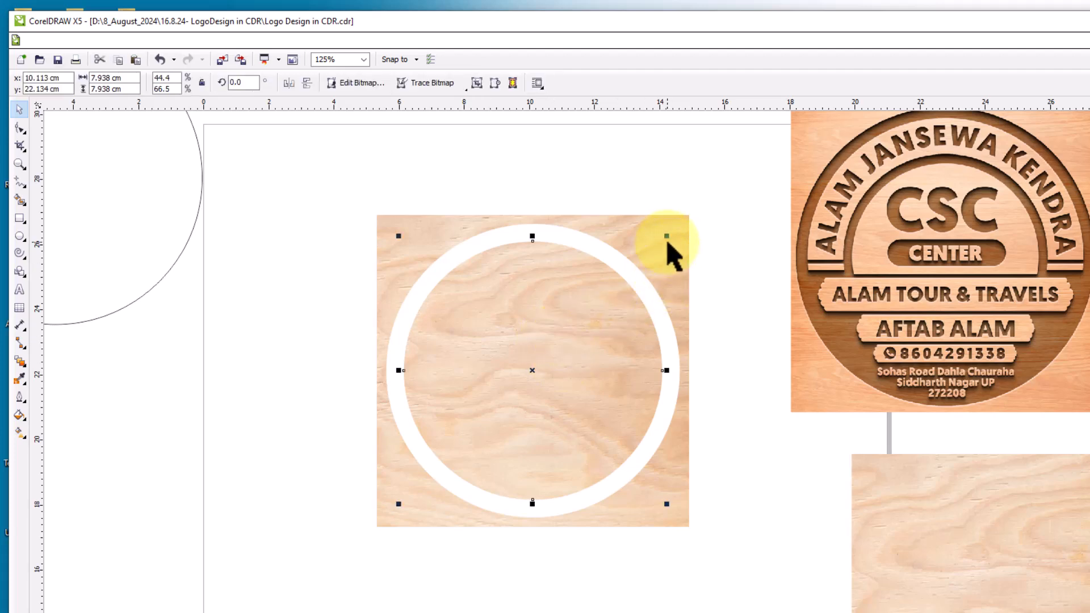
pyautogui.moveTo(669, 237); pyautogui.dragTo(682, 232)
# Move the spare wood square further down, and place the reference logo level beside the wood square with the disc
pyautogui.moveTo(977, 479); pyautogui.dragTo(975, 610)
pyautogui.moveTo(938, 209); pyautogui.dragTo(872, 320)
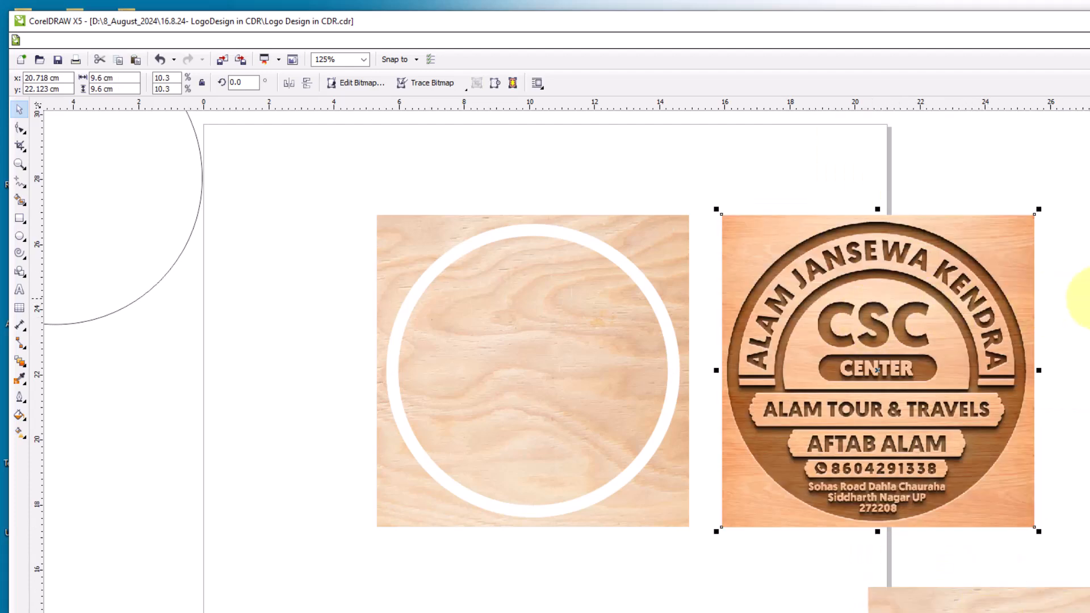
pyautogui.click(1070, 309)
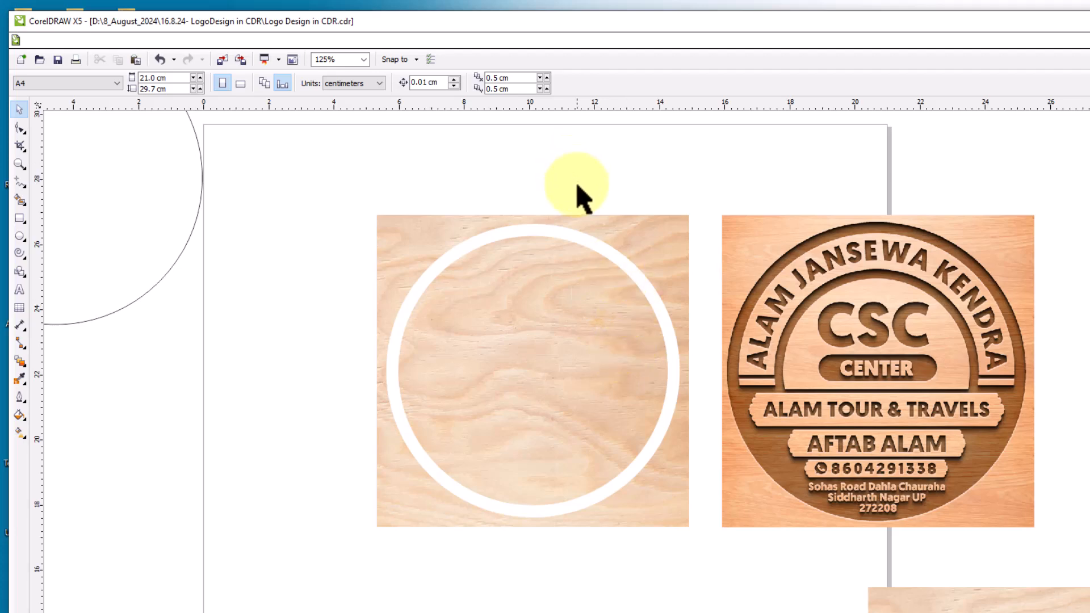
# Enlarge the wood disc from its center to about 8.36 cm, narrowing the white gap around it
pyautogui.click(542, 307)
pyautogui.scroll(2, 665, 264)
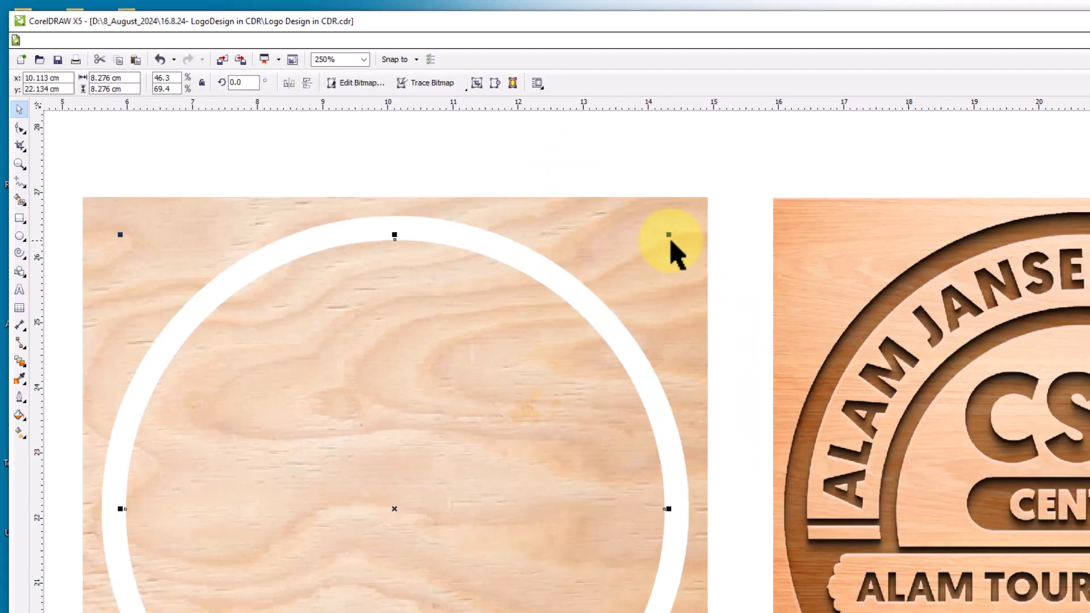
pyautogui.moveTo(670, 233); pyautogui.dragTo(674, 230)
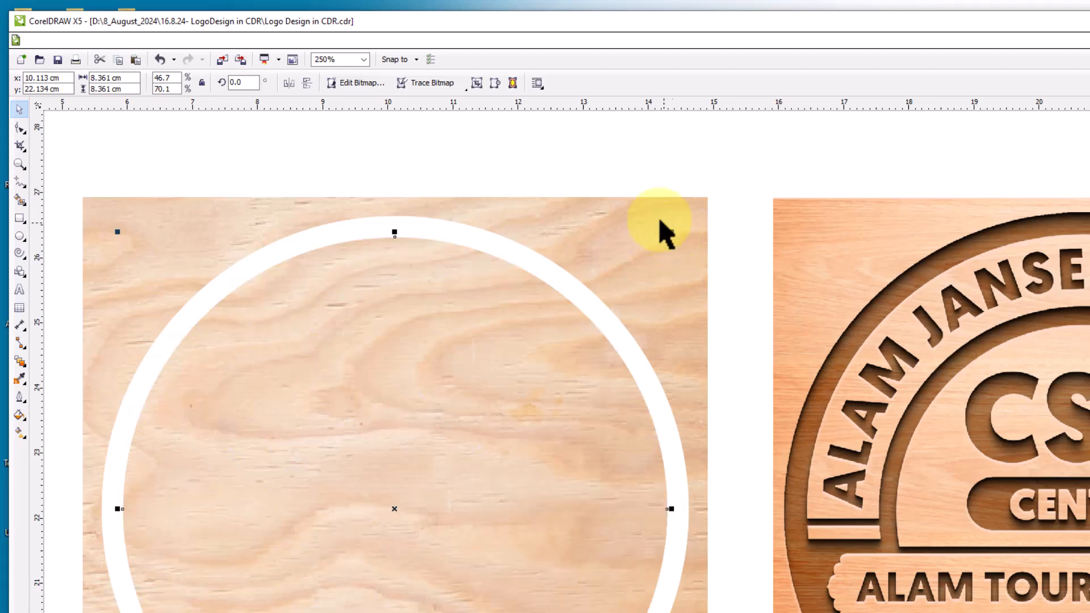
pyautogui.click(620, 189)
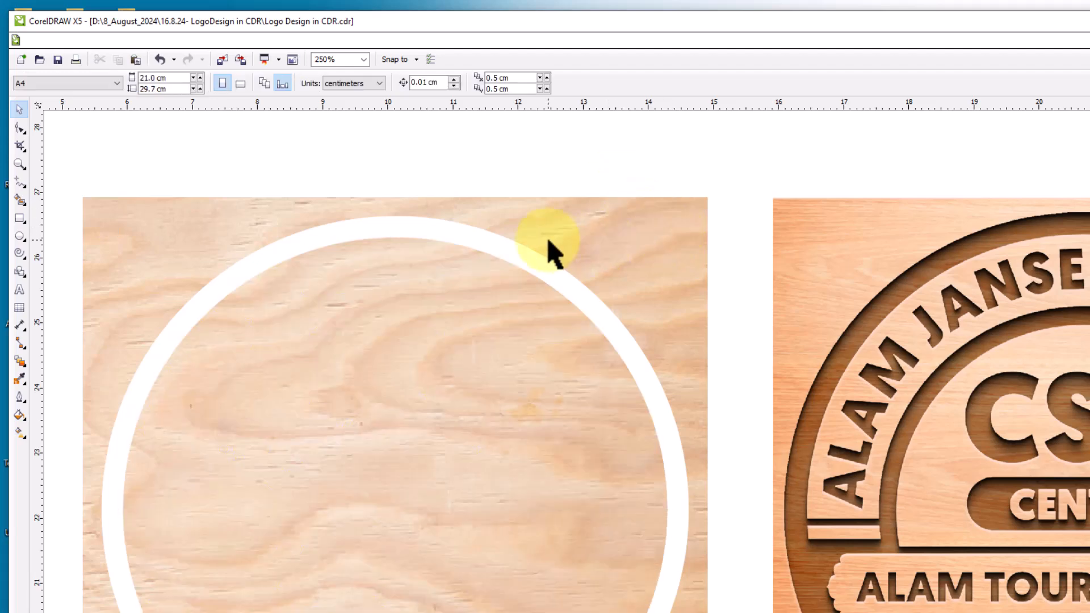
# Draw a circle about 5.4 cm across over the middle of the wood disc
pyautogui.scroll(-2, 546, 249)
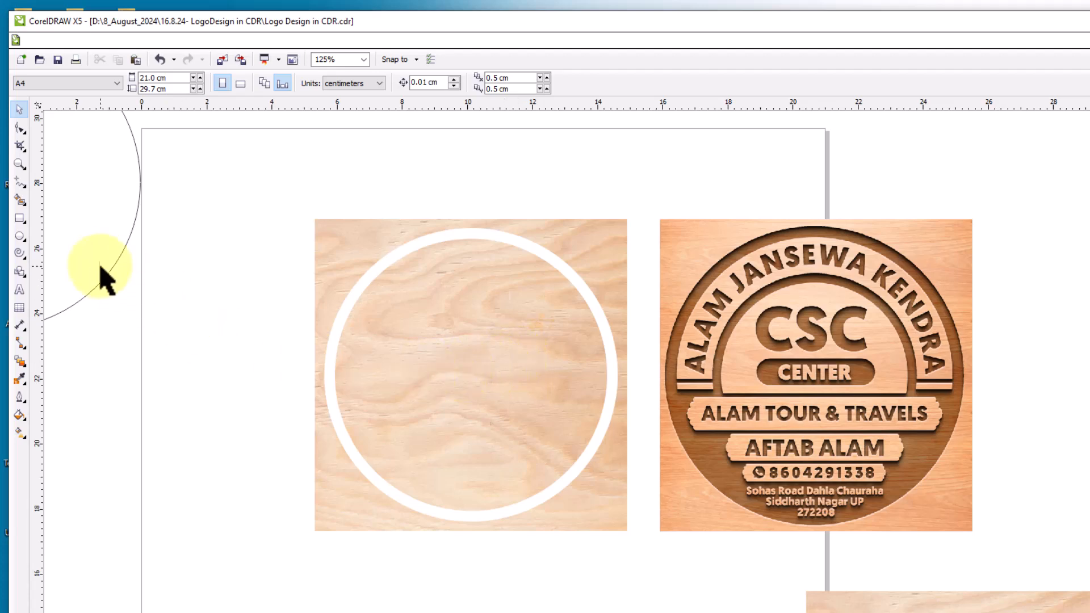
pyautogui.click(19, 236)
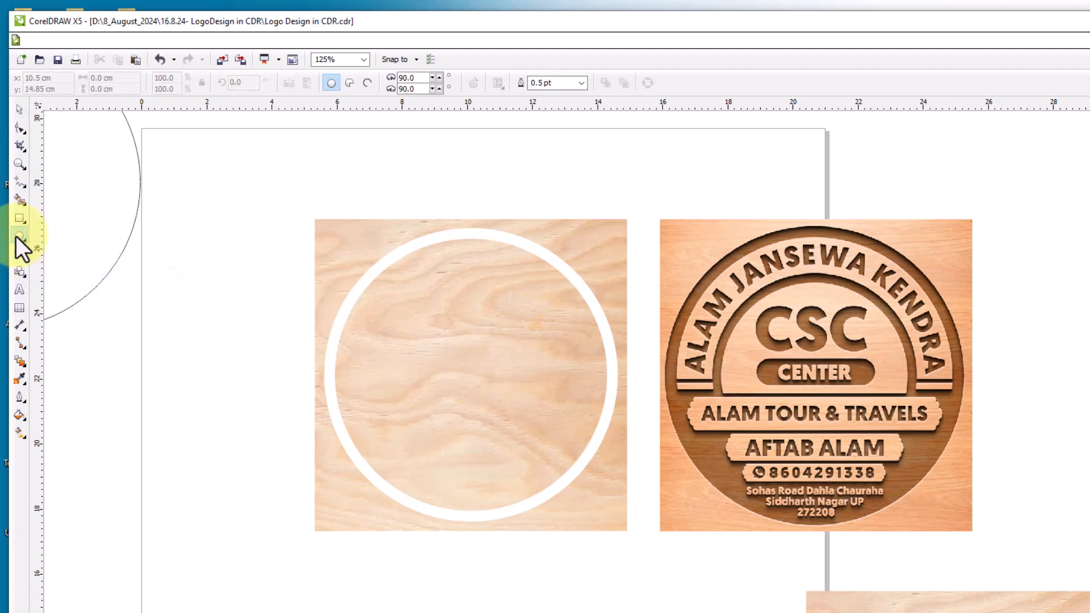
pyautogui.moveTo(398, 285); pyautogui.dragTo(572, 452)
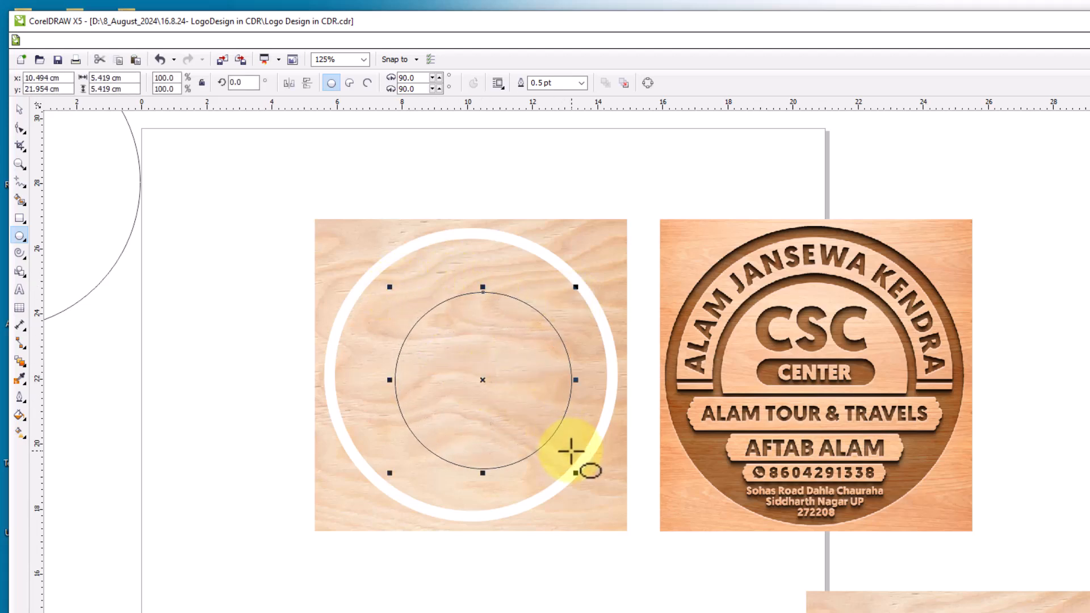
# Fit the new circle to the reference logo's inner arc at about 6.24 cm across, and move it left of the wood square
pyautogui.click(20, 111)
pyautogui.moveTo(488, 389); pyautogui.dragTo(802, 370)
pyautogui.moveTo(895, 461); pyautogui.dragTo(924, 488)
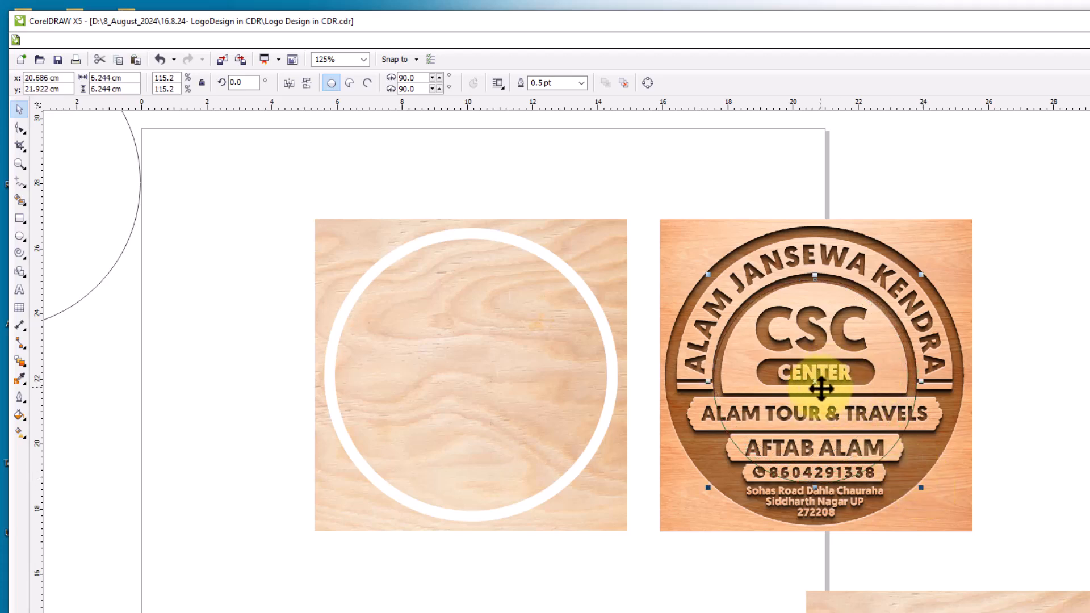
pyautogui.moveTo(815, 377); pyautogui.dragTo(200, 392)
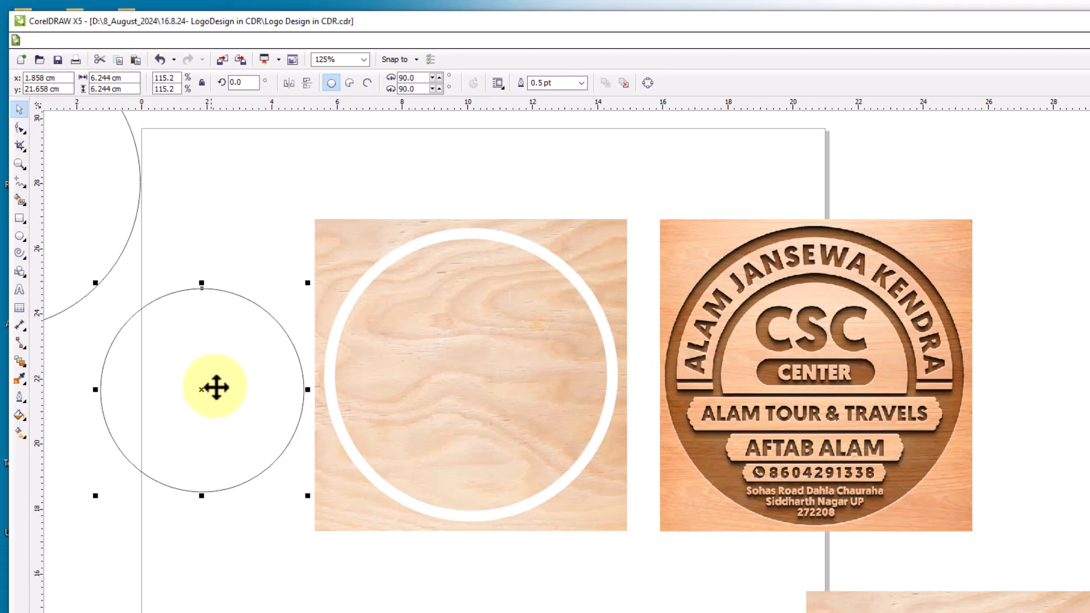
pyautogui.click(206, 230)
pyautogui.click(193, 383)
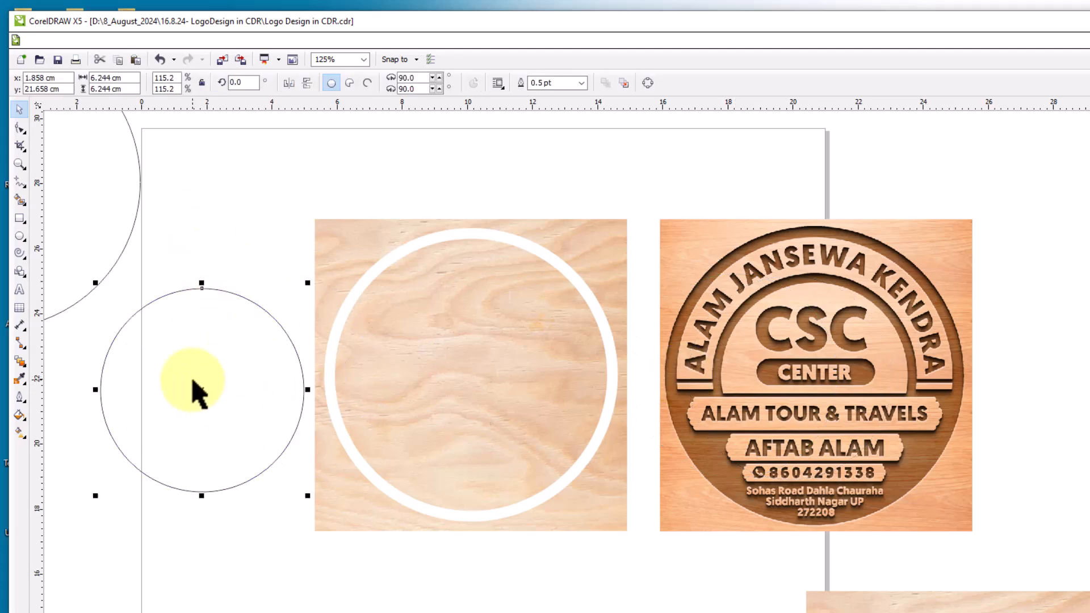
pyautogui.keyDown('shift'); pyautogui.click(452, 364); pyautogui.keyUp('shift')
pyautogui.click(251, 254)
pyautogui.click(474, 334)
pyautogui.click(195, 379)
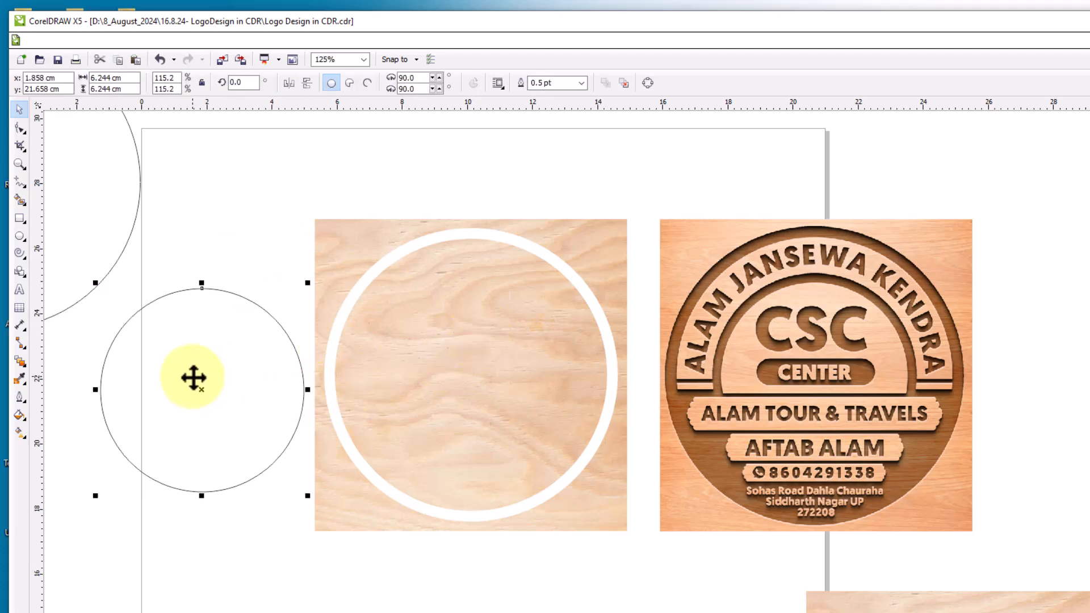
pyautogui.click(226, 207)
# Center the small circle on the wood disc horizontally and vertically
pyautogui.click(225, 365)
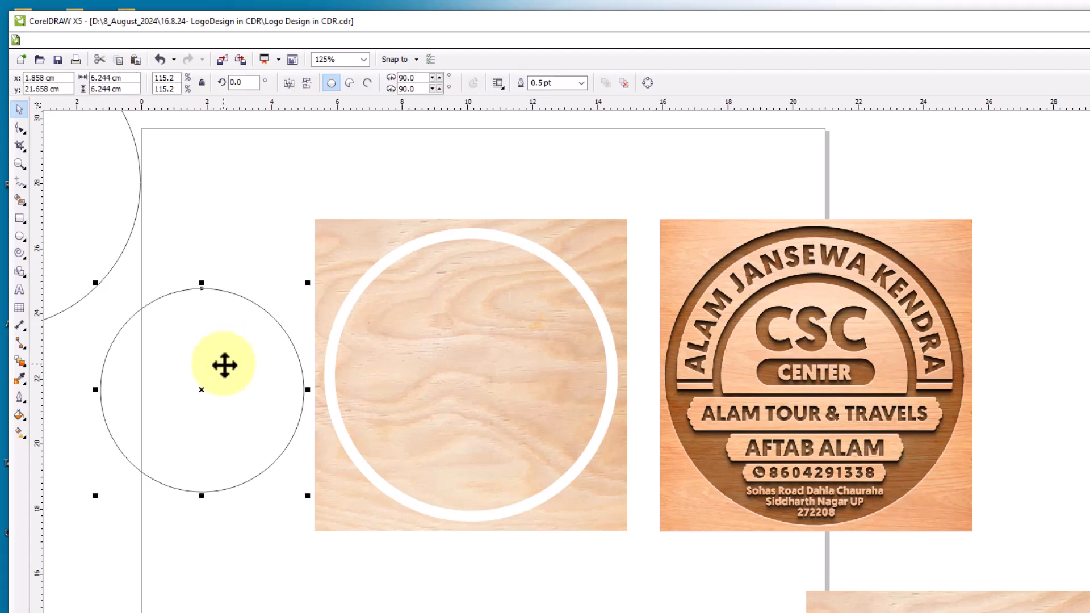
pyautogui.keyDown('shift'); pyautogui.click(476, 339); pyautogui.keyUp('shift')
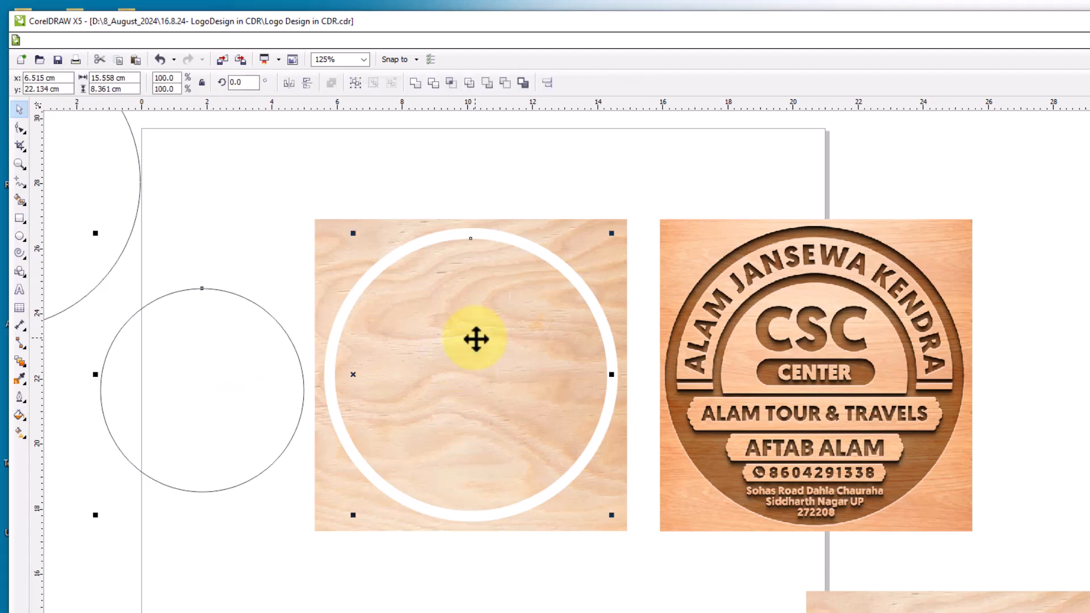
pyautogui.press('c')
pyautogui.press('e')
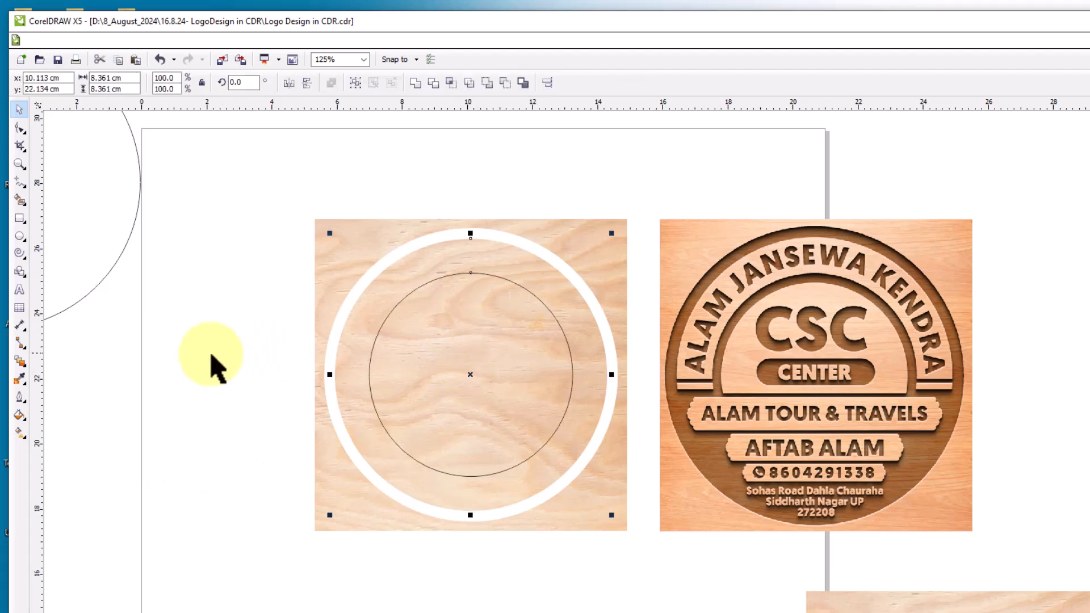
pyautogui.click(170, 375)
pyautogui.click(510, 365)
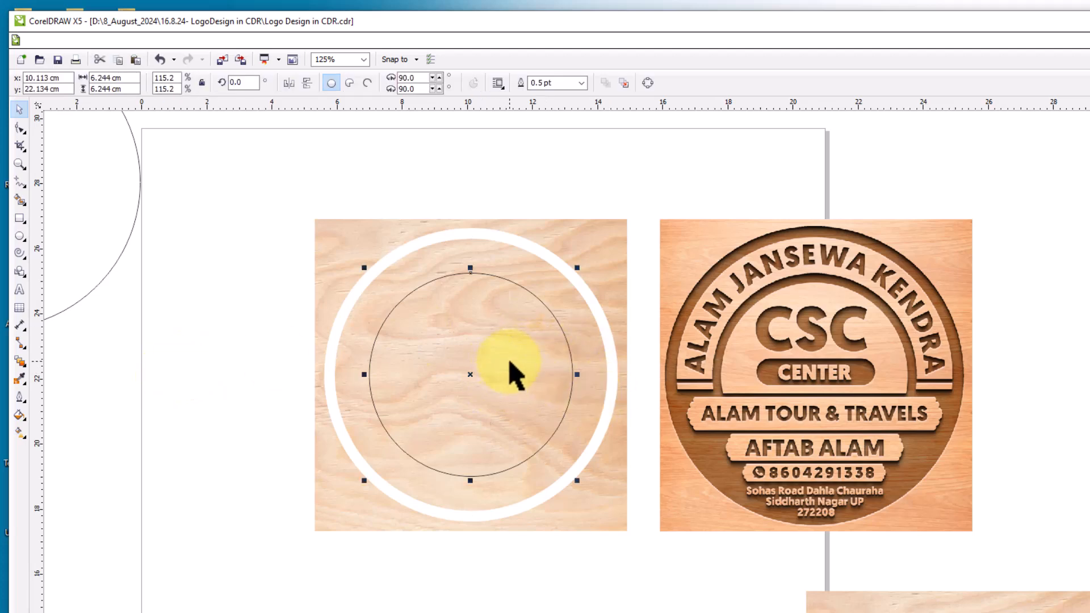
pyautogui.click(182, 370)
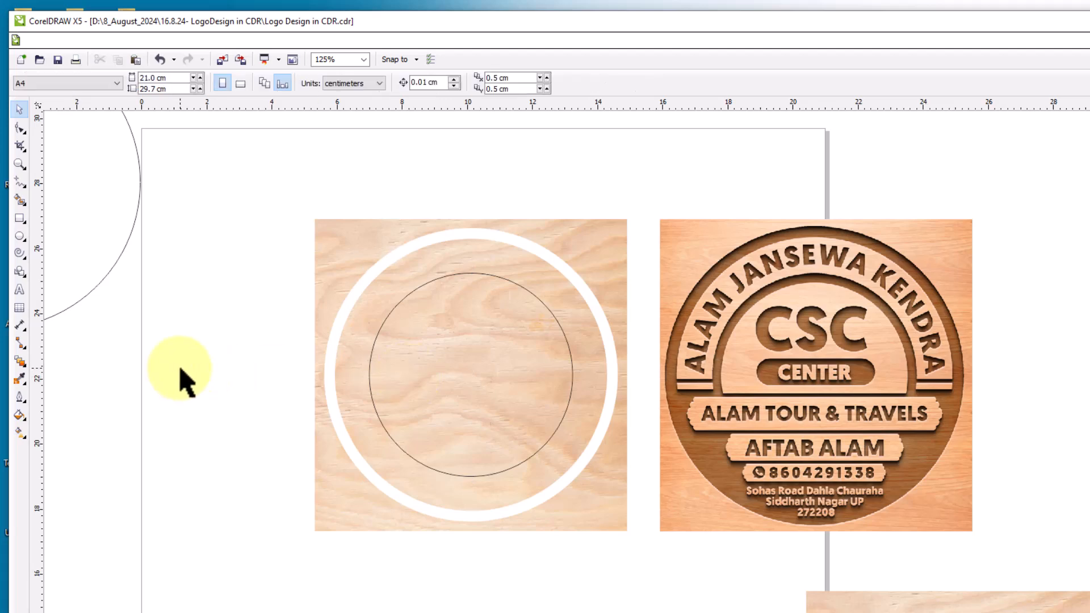
pyautogui.click(463, 360)
pyautogui.click(462, 333)
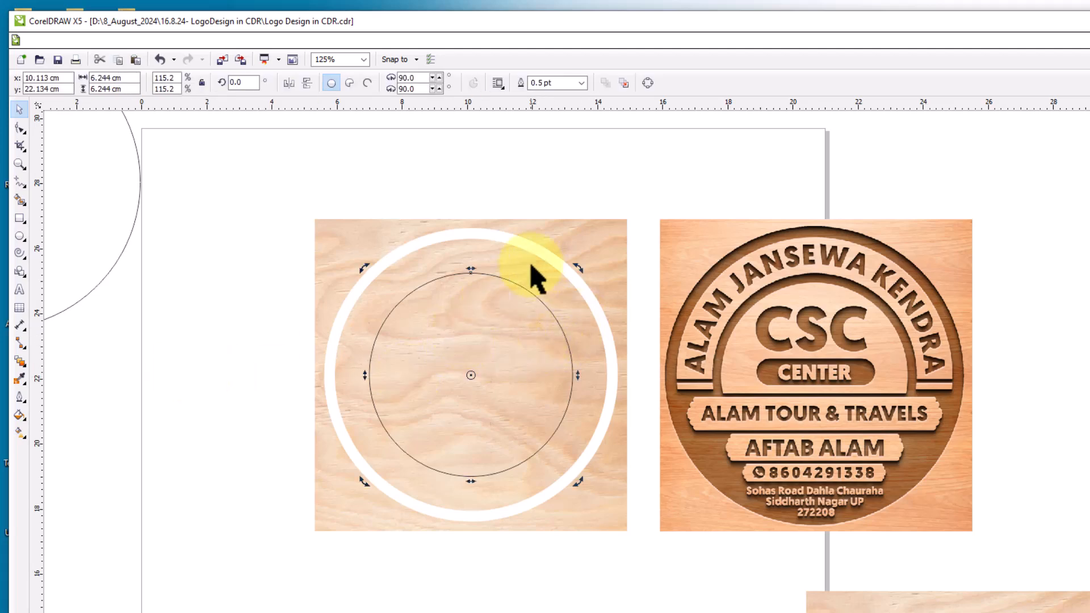
pyautogui.click(370, 181)
# Trim the wood disc with the small circle to form a ring, and move the circle outline left of the wood square
pyautogui.click(438, 384)
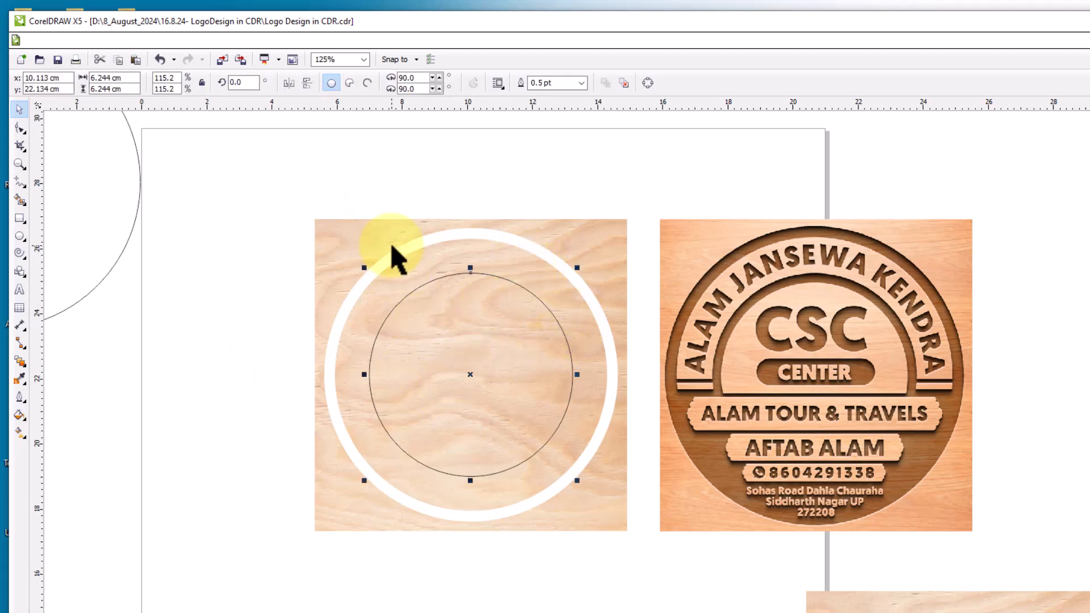
pyautogui.click(495, 246)
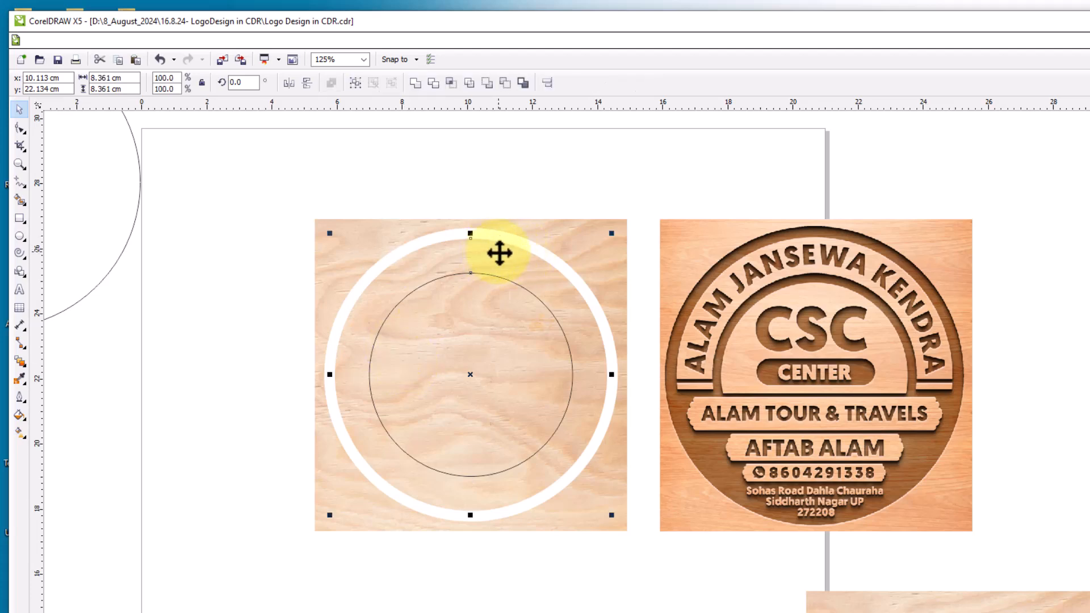
pyautogui.click(433, 84)
pyautogui.click(483, 292)
pyautogui.click(500, 356)
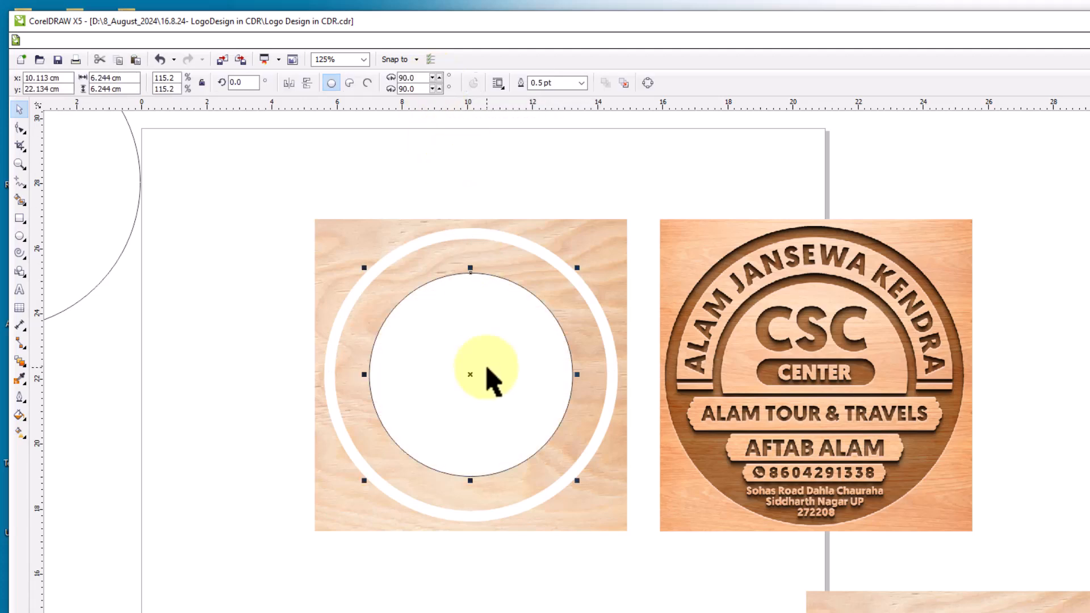
pyautogui.moveTo(522, 340); pyautogui.dragTo(227, 363)
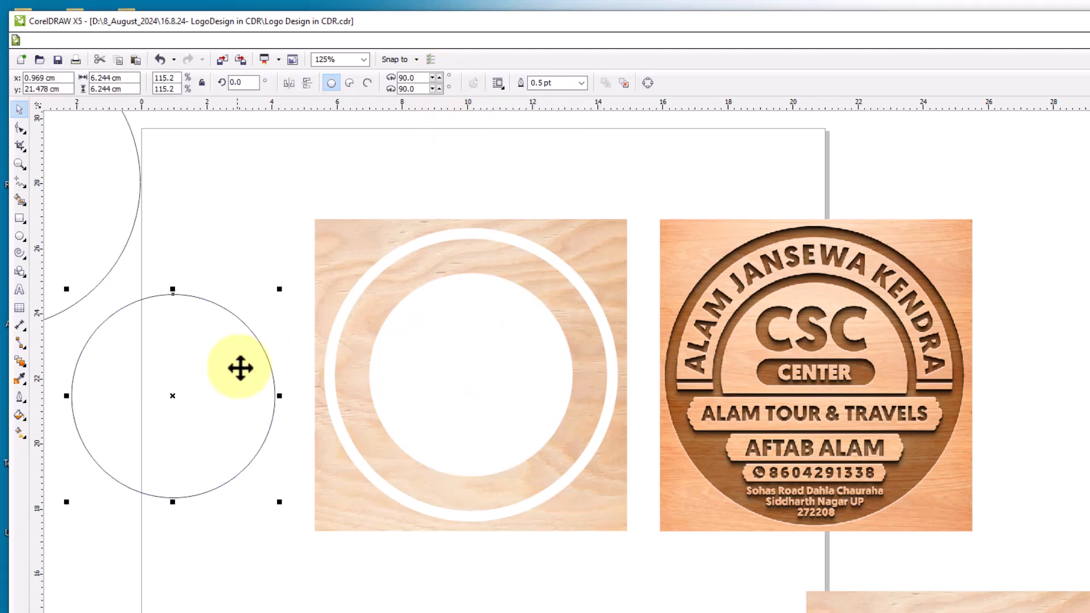
# Move the wood ring out past the reference logo, and center it back in the square frame's round opening
pyautogui.moveTo(501, 275); pyautogui.dragTo(1089, 259)
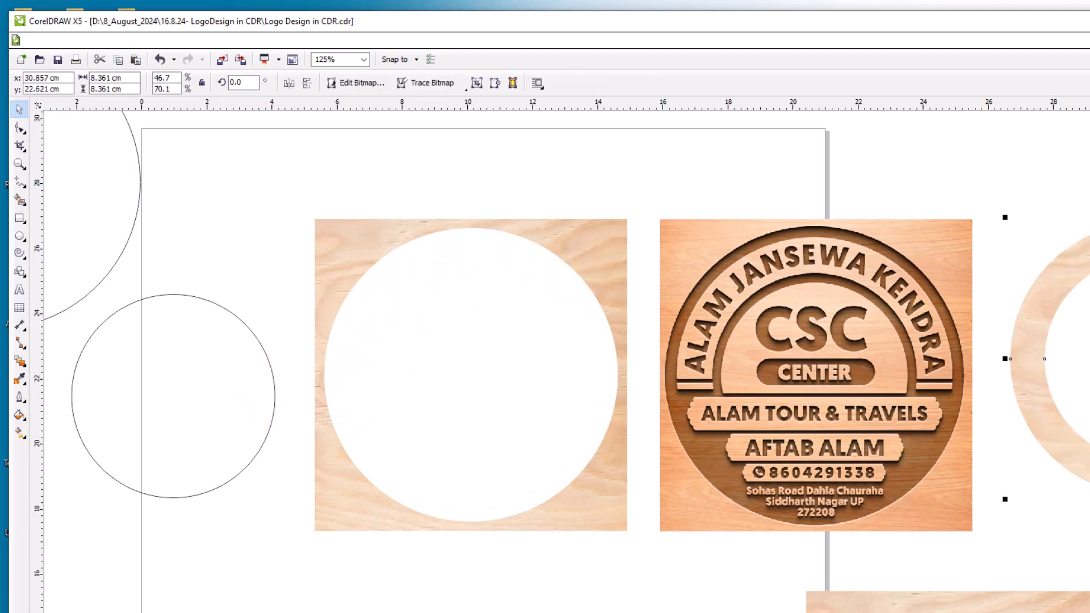
pyautogui.press('p')
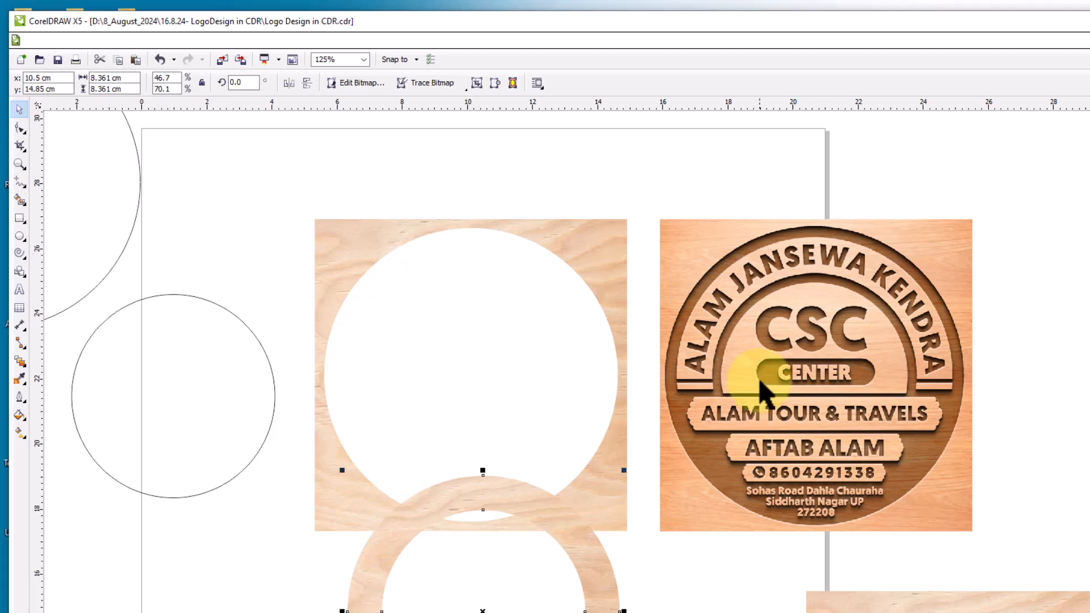
pyautogui.keyDown('shift'); pyautogui.click(611, 511); pyautogui.keyUp('shift')
pyautogui.press('c')
pyautogui.press('e')
# Move the square wood frame to the right of the reference logo, leaving the wood ring in place
pyautogui.click(564, 175)
pyautogui.click(346, 238)
pyautogui.moveTo(345, 239); pyautogui.dragTo(1006, 233)
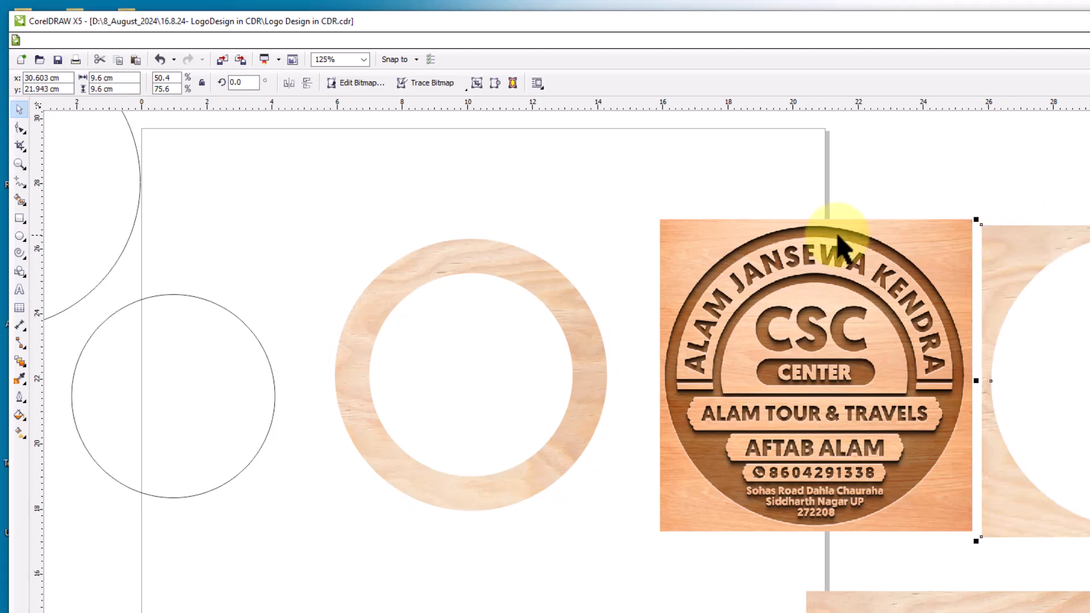
# Draw a rectangle over the lower part of the wood ring and resize it to about 21.9 by 4 cm
pyautogui.click(333, 237)
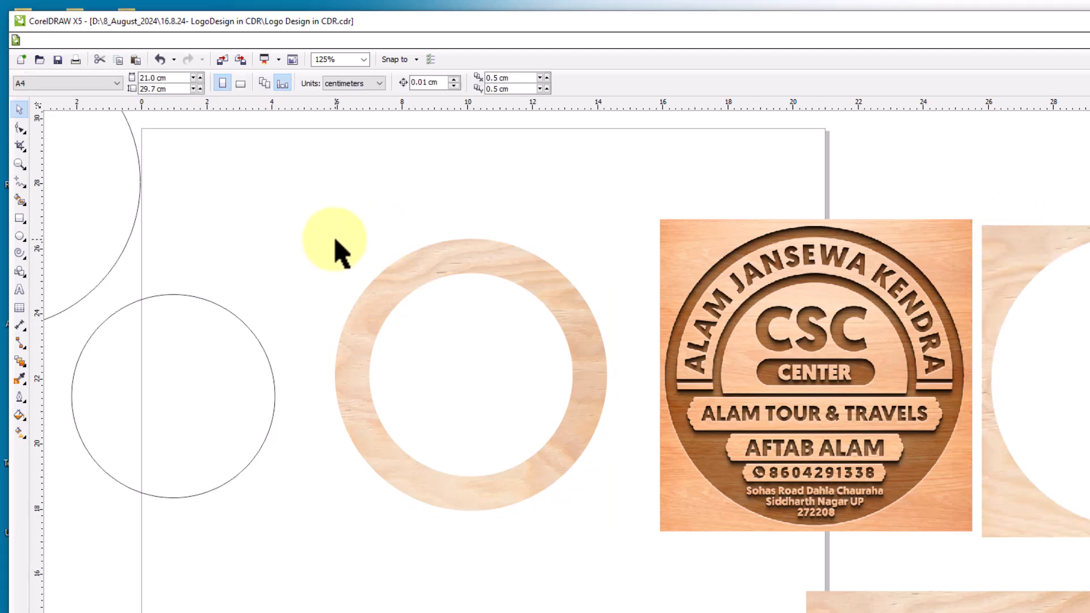
pyautogui.click(370, 335)
pyautogui.click(283, 286)
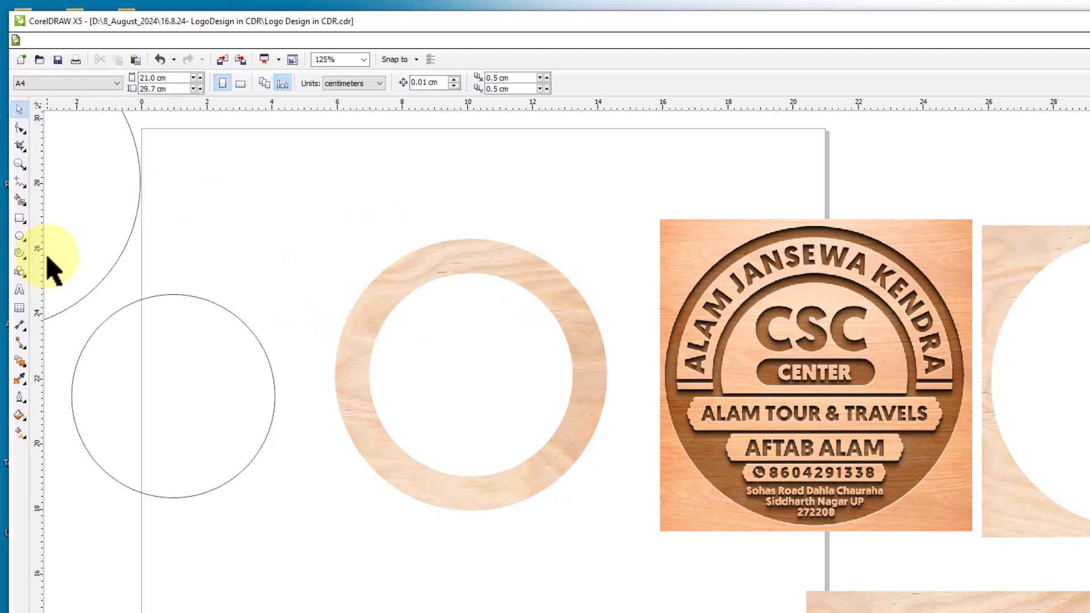
pyautogui.click(20, 219)
pyautogui.moveTo(306, 373); pyautogui.dragTo(631, 522)
pyautogui.click(18, 113)
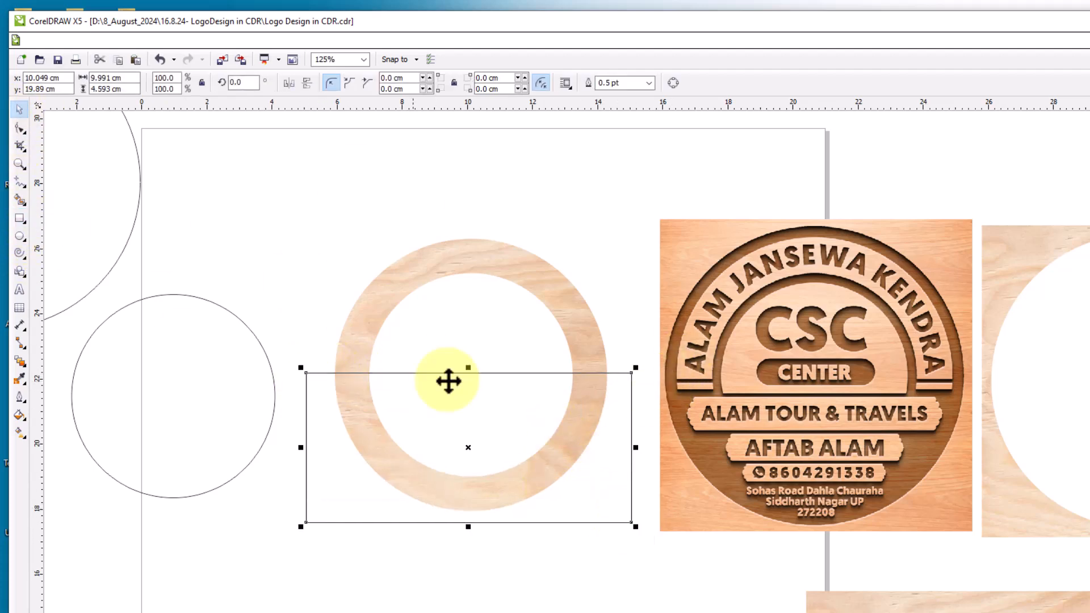
pyautogui.moveTo(468, 369); pyautogui.dragTo(468, 388)
pyautogui.moveTo(635, 454); pyautogui.dragTo(1020, 441)
# Trim the wood ring with the rectangle so only the upper arch remains
pyautogui.click(322, 311)
pyautogui.click(350, 489)
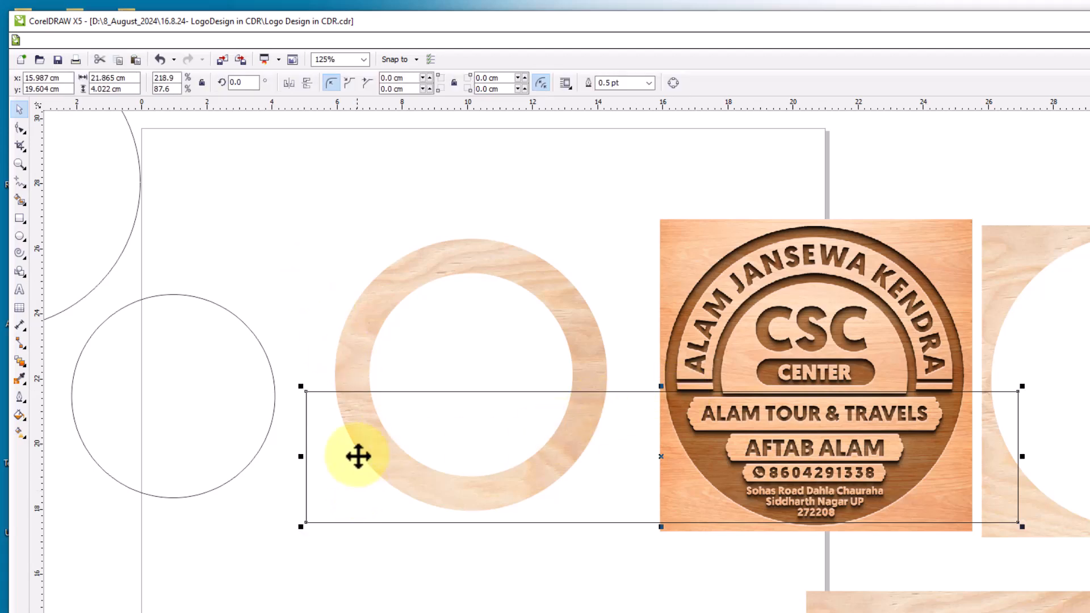
pyautogui.keyDown('shift'); pyautogui.click(381, 291); pyautogui.keyUp('shift')
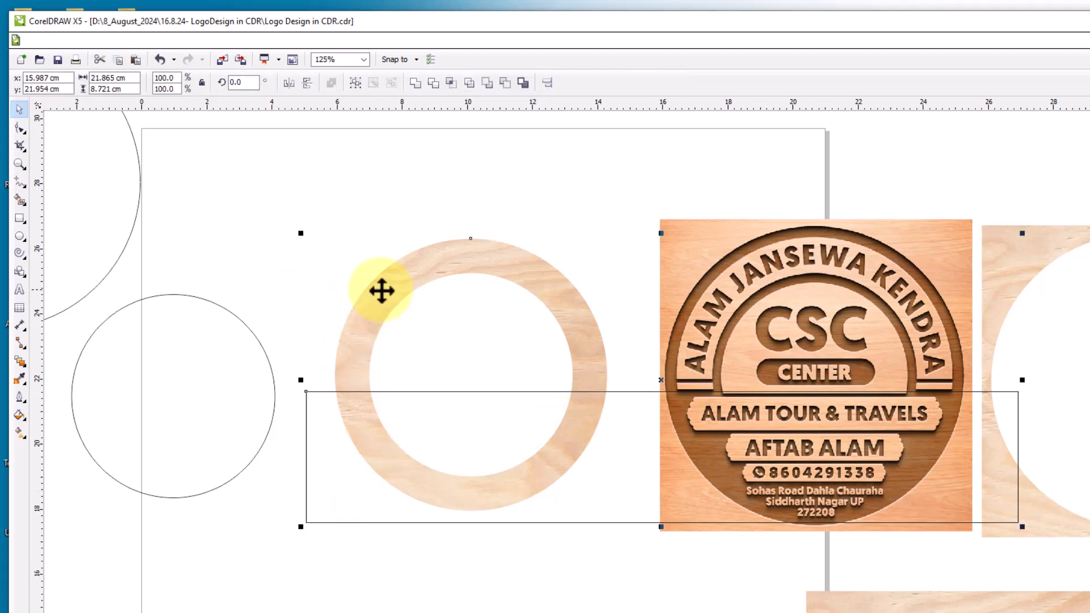
pyautogui.click(434, 85)
# Resize the rectangle into a thin strip about 10 by 0.17 cm lying across both lower ends of the wood arch
pyautogui.click(632, 462)
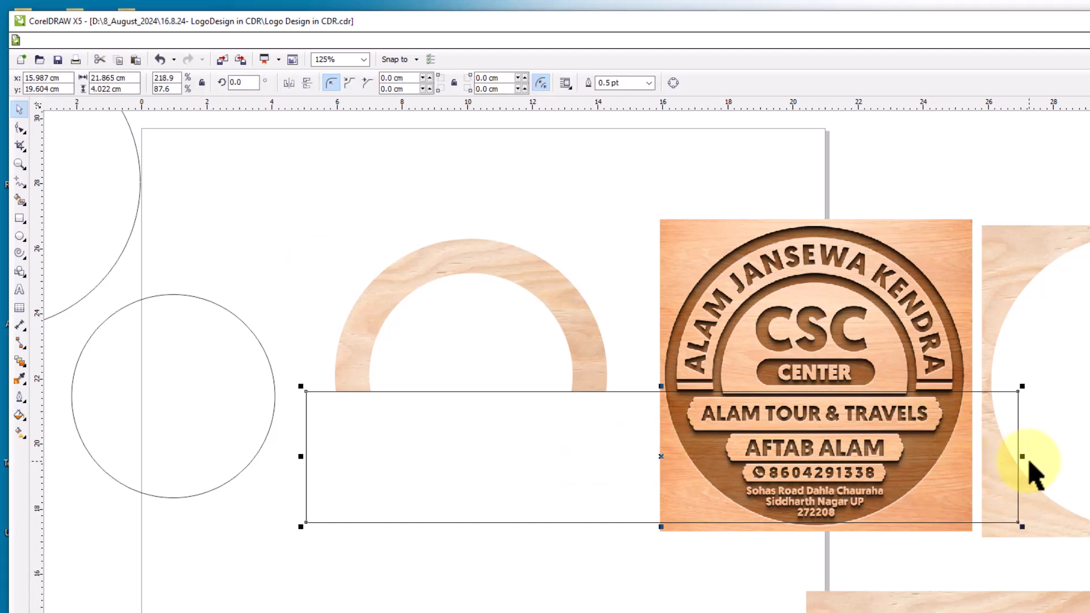
pyautogui.moveTo(1025, 456); pyautogui.dragTo(633, 468)
pyautogui.moveTo(468, 527); pyautogui.dragTo(460, 355)
pyautogui.scroll(4, 470, 390)
pyautogui.scroll(-4, 528, 359)
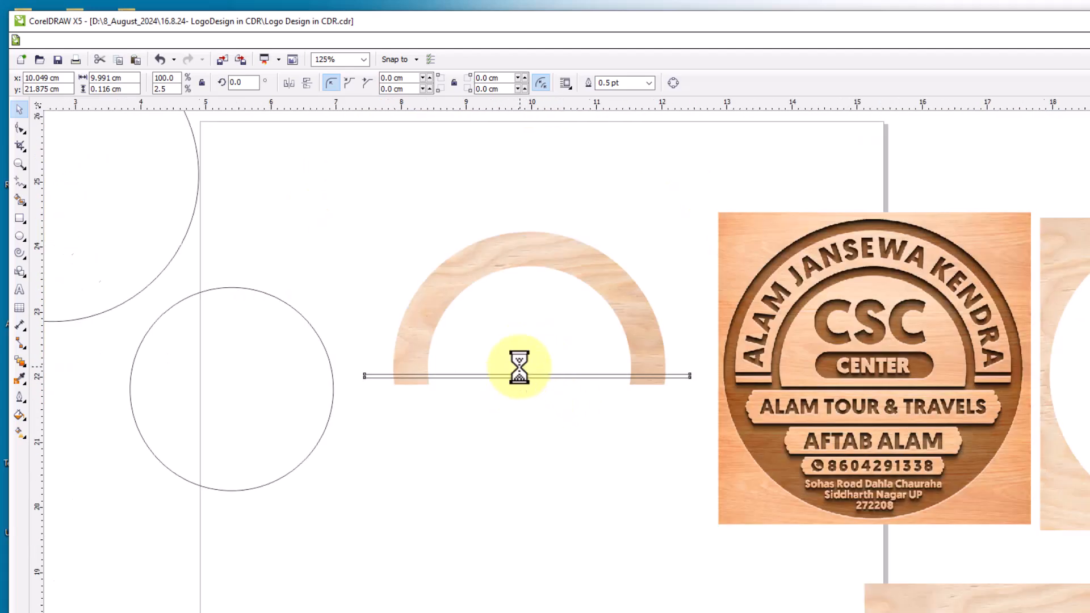
pyautogui.scroll(2, 527, 379)
pyautogui.scroll(-2, 543, 389)
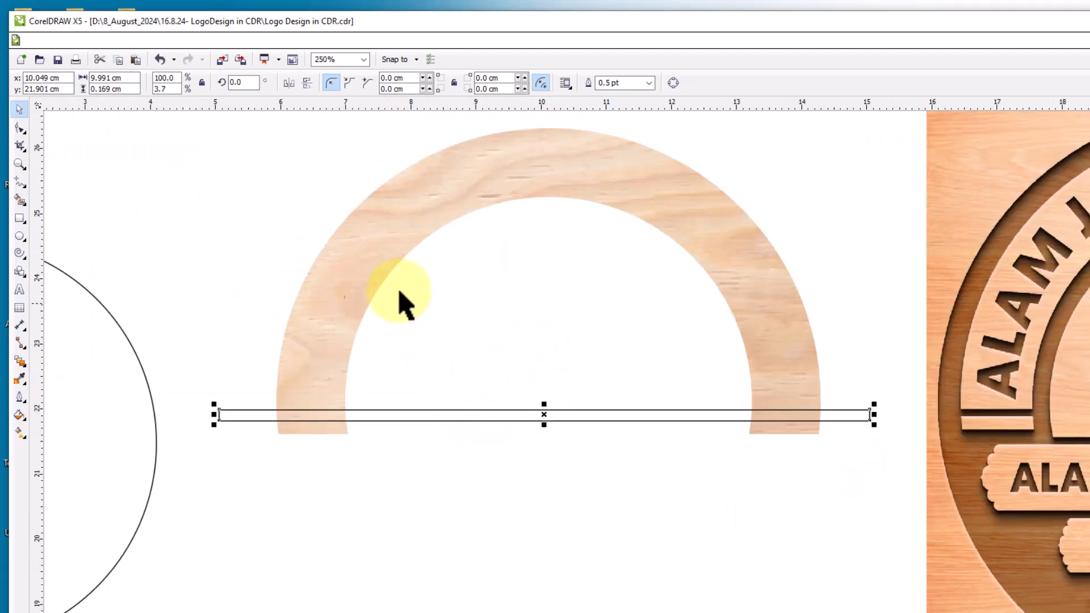
# Trim the wood arch with the thin strip to cut a narrow gap across both ends, and delete the strip
pyautogui.click(385, 238)
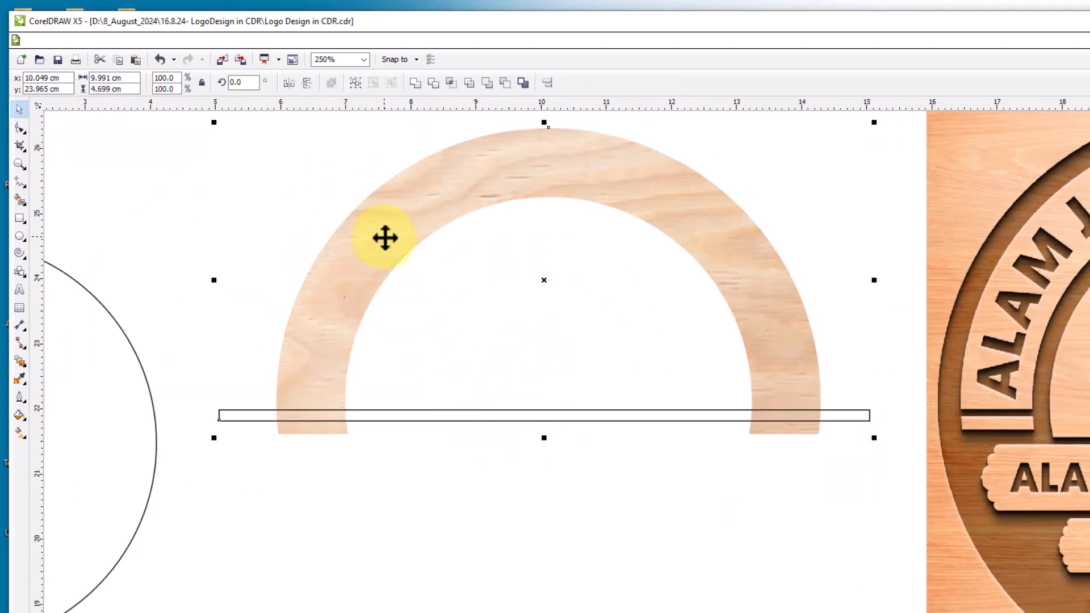
pyautogui.click(435, 83)
pyautogui.click(417, 417)
pyautogui.press('Delete')
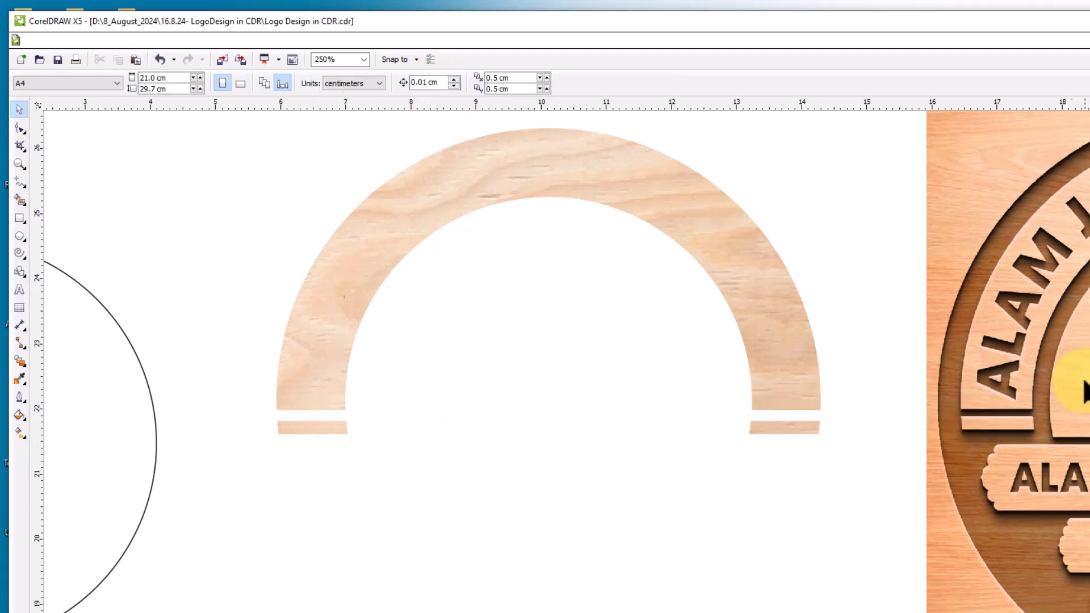
pyautogui.scroll(-2, 908, 397)
pyautogui.click(677, 400)
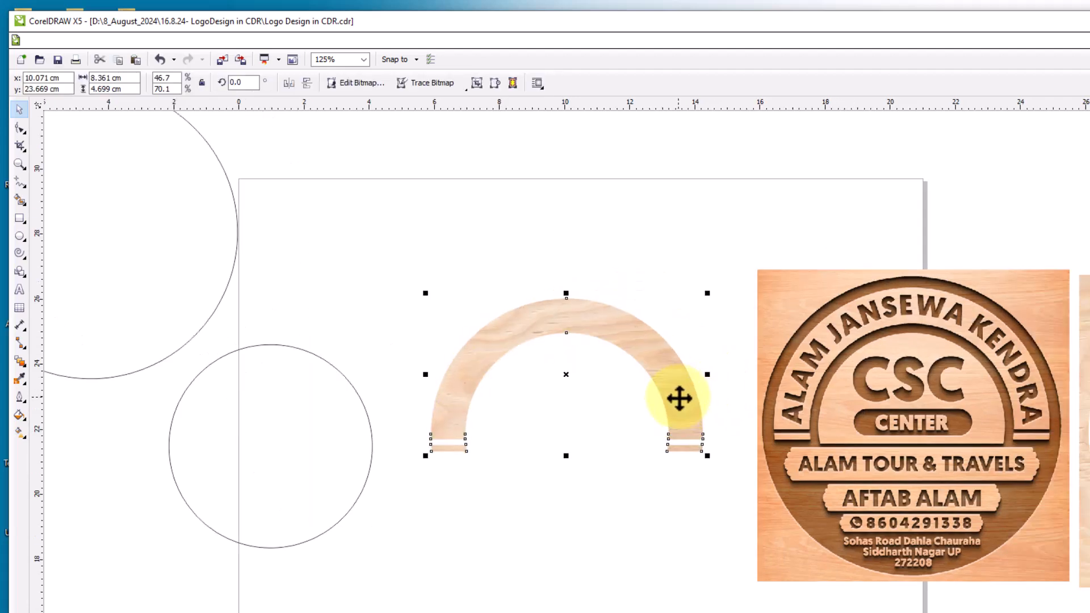
pyautogui.click(659, 257)
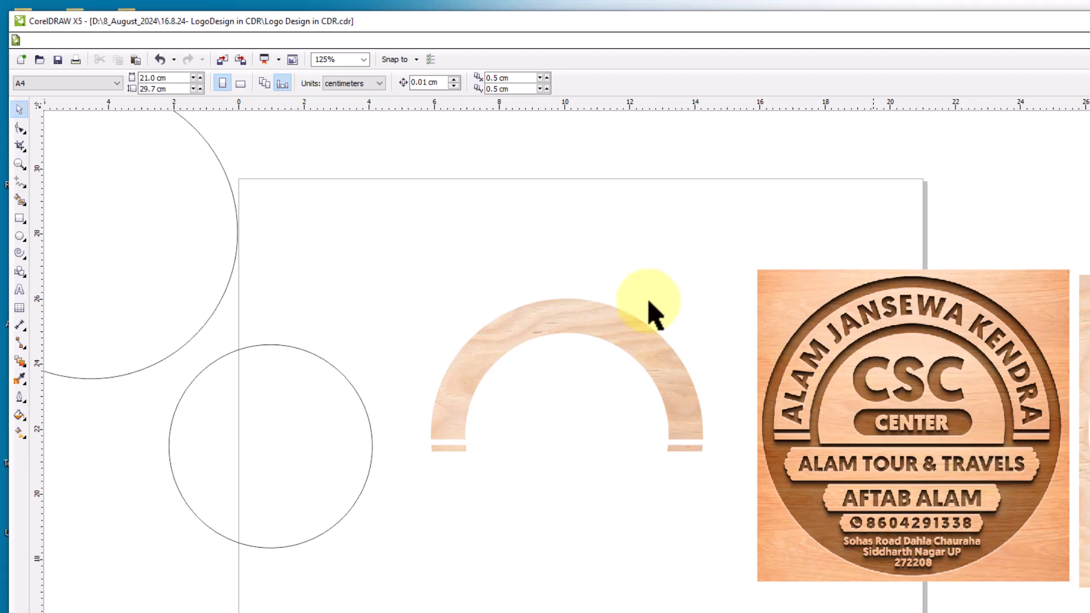
# Move the small circle slightly down, and copy the line "ALAM JANSEWA KENDRA" from the existing large text
pyautogui.moveTo(299, 459); pyautogui.dragTo(278, 496)
pyautogui.press('Escape')
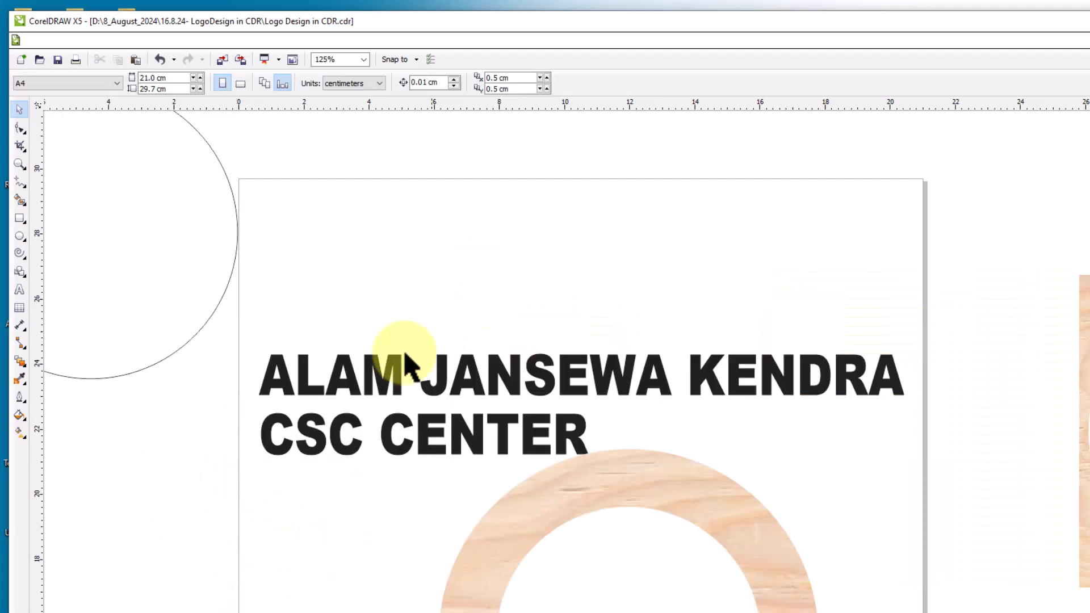
pyautogui.click(268, 377)
pyautogui.moveTo(265, 375); pyautogui.dragTo(926, 359)
pyautogui.hotkey('ctrl', 'c')
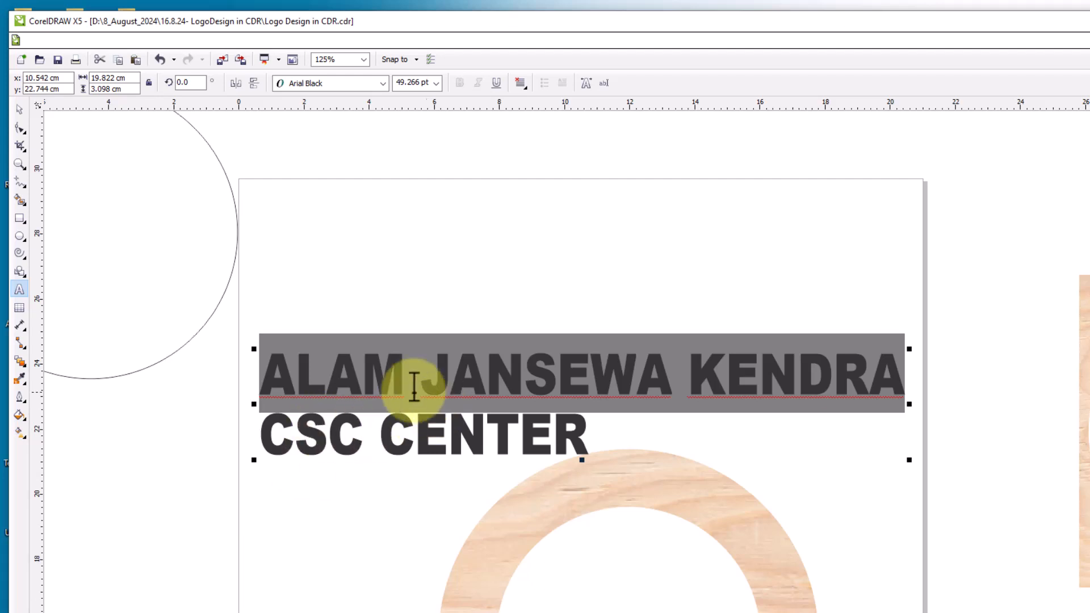
pyautogui.press('Escape')
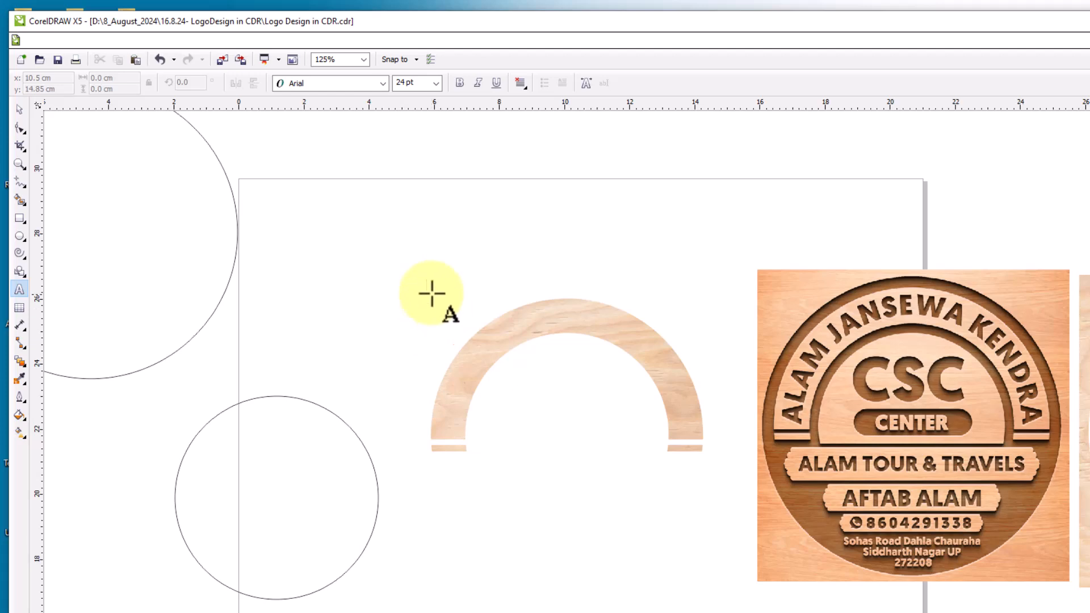
# Paste the copied line as new text above the wood arch and scale it down to about 12.4 cm wide
pyautogui.click(301, 230)
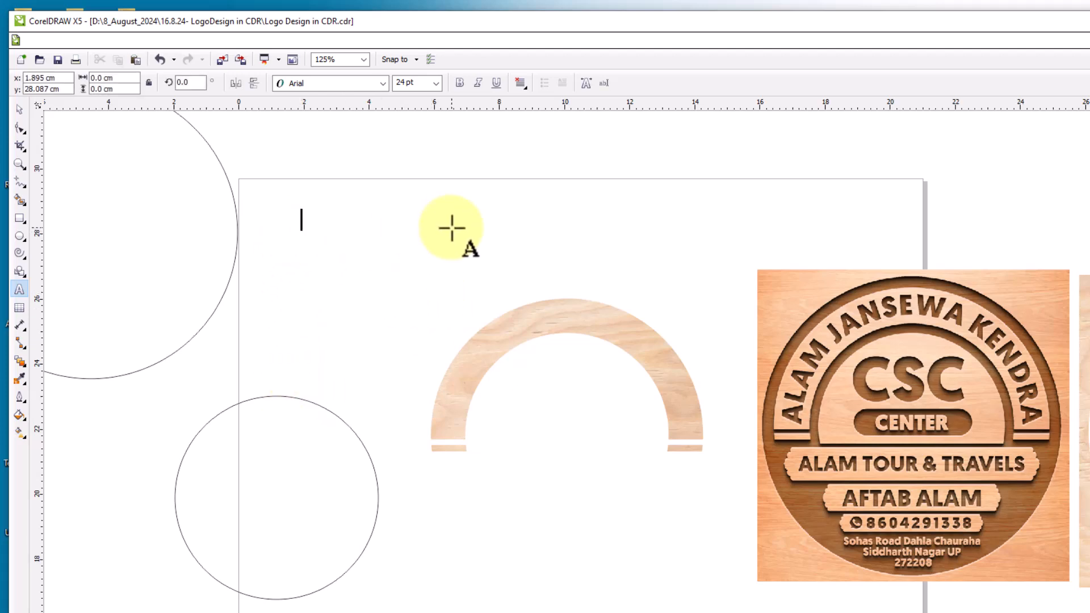
pyautogui.hotkey('ctrl', 'v')
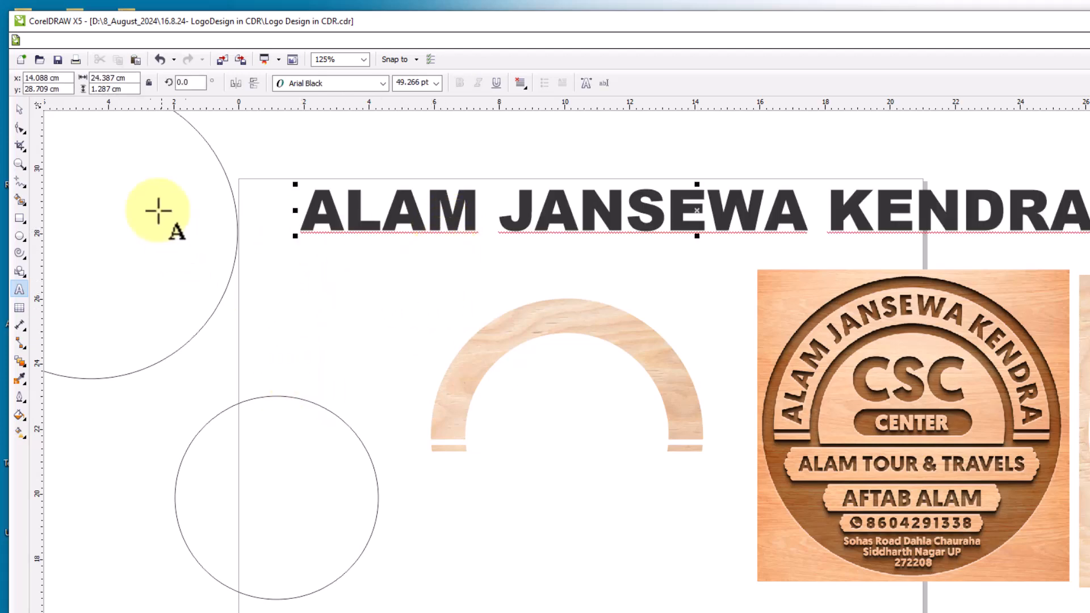
pyautogui.click(19, 109)
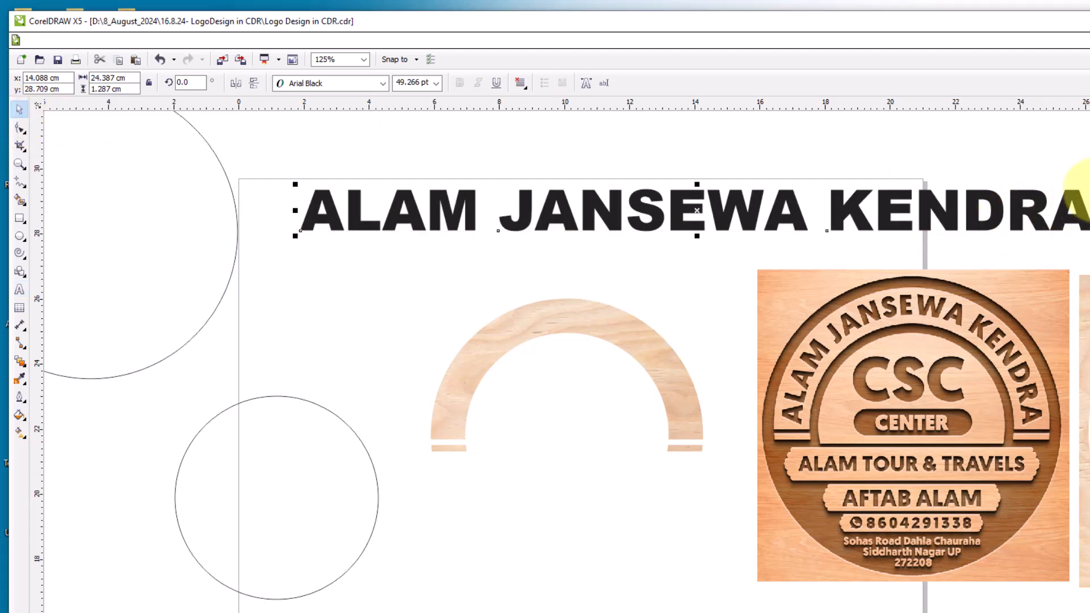
pyautogui.moveTo(1081, 185); pyautogui.dragTo(1003, 206)
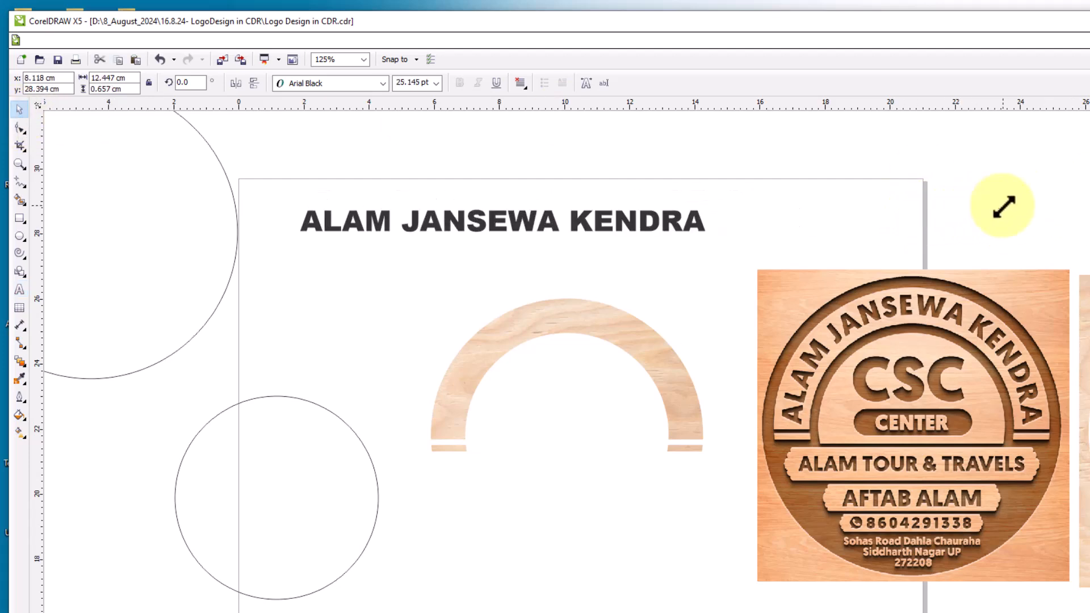
# Shrink the "ALAM JANSEWA KENDRA" text to about 11 cm wide and place it just above the small circle
pyautogui.moveTo(530, 243); pyautogui.dragTo(574, 315)
pyautogui.scroll(1, 725, 311)
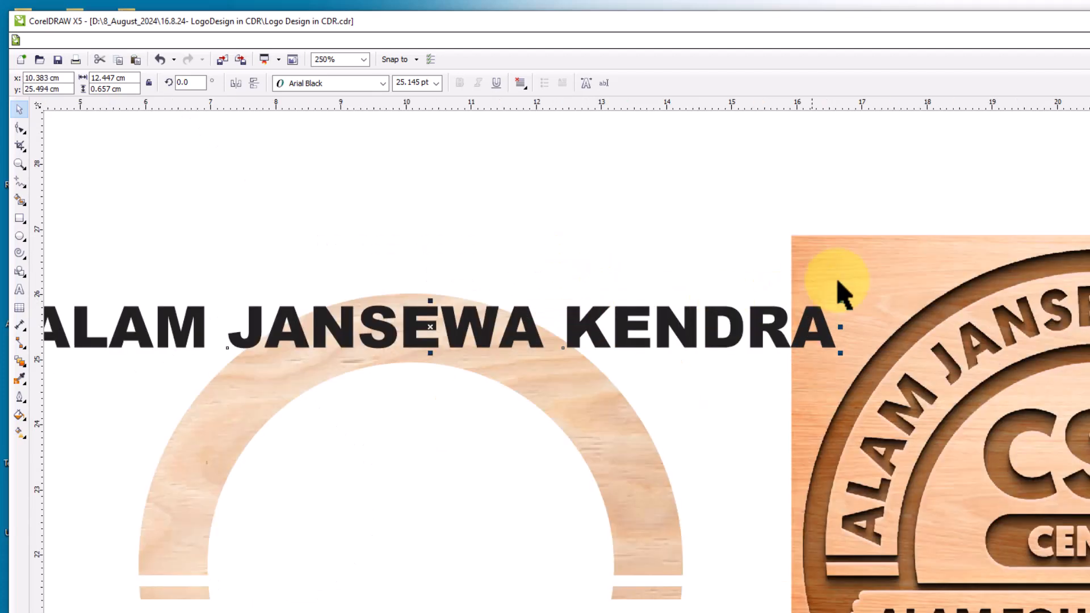
pyautogui.moveTo(845, 301); pyautogui.dragTo(817, 307)
pyautogui.moveTo(431, 326); pyautogui.dragTo(164, 359)
pyautogui.scroll(-1, 562, 293)
# Fit the "ALAM JANSEWA KENDRA" text to the small circle as its path
pyautogui.keyDown('shift'); pyautogui.click(219, 440); pyautogui.keyUp('shift')
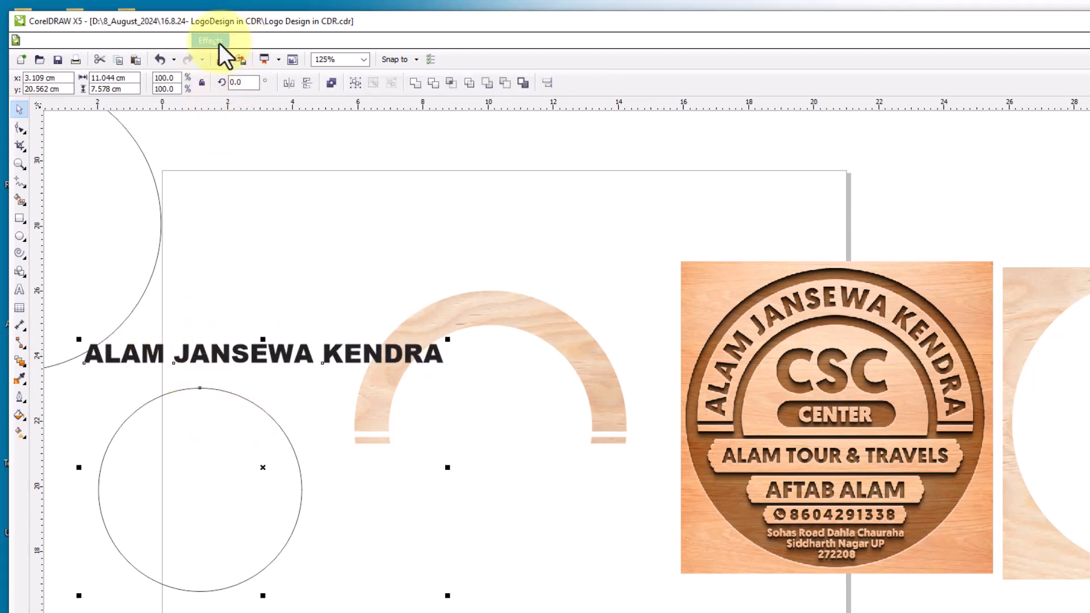
pyautogui.click(287, 41)
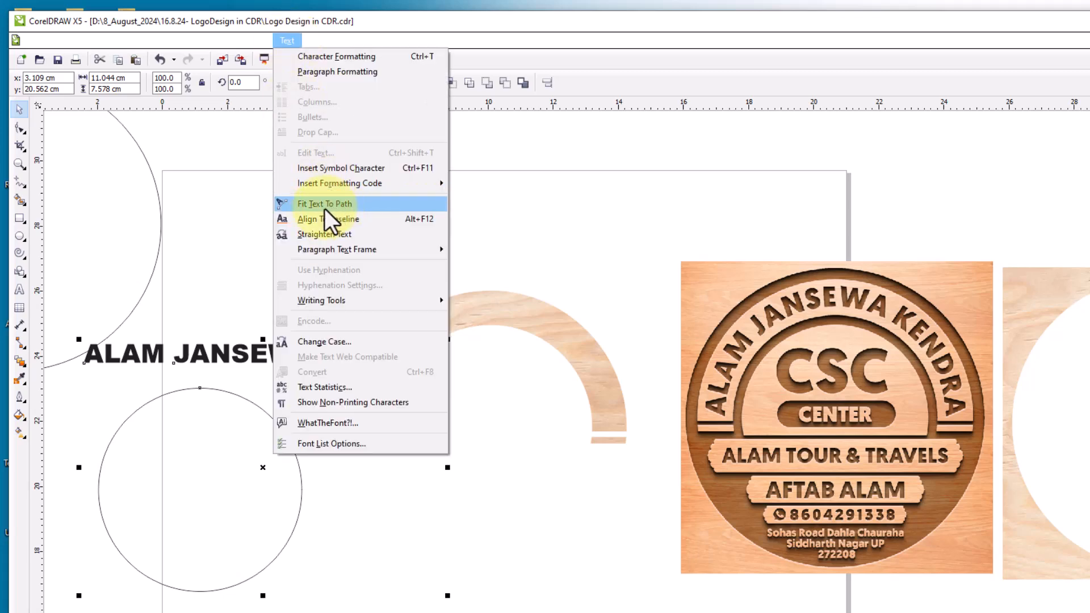
pyautogui.click(350, 204)
pyautogui.click(238, 311)
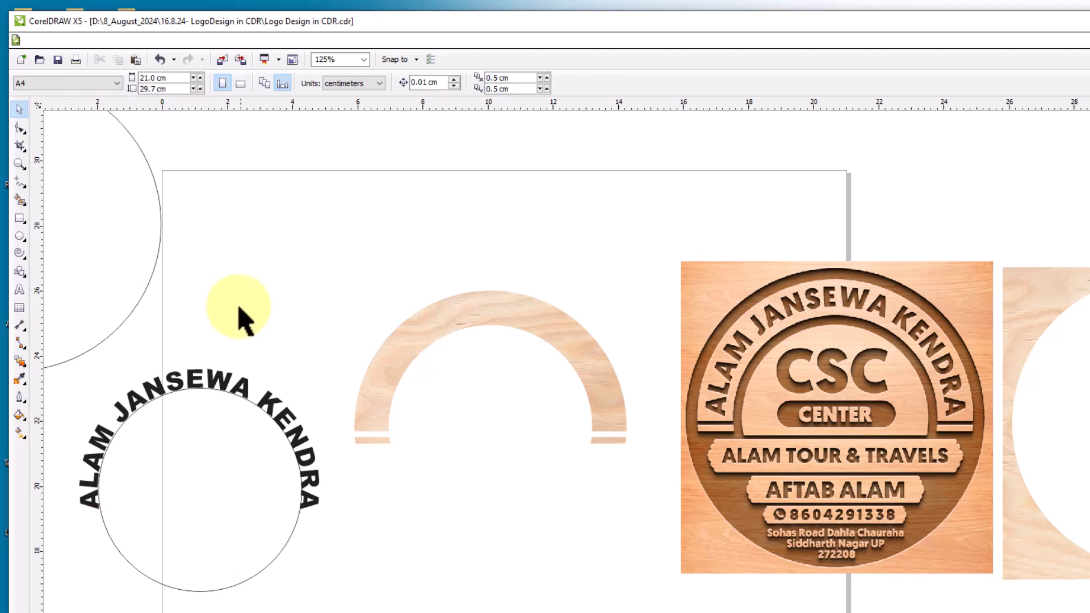
pyautogui.click(198, 392)
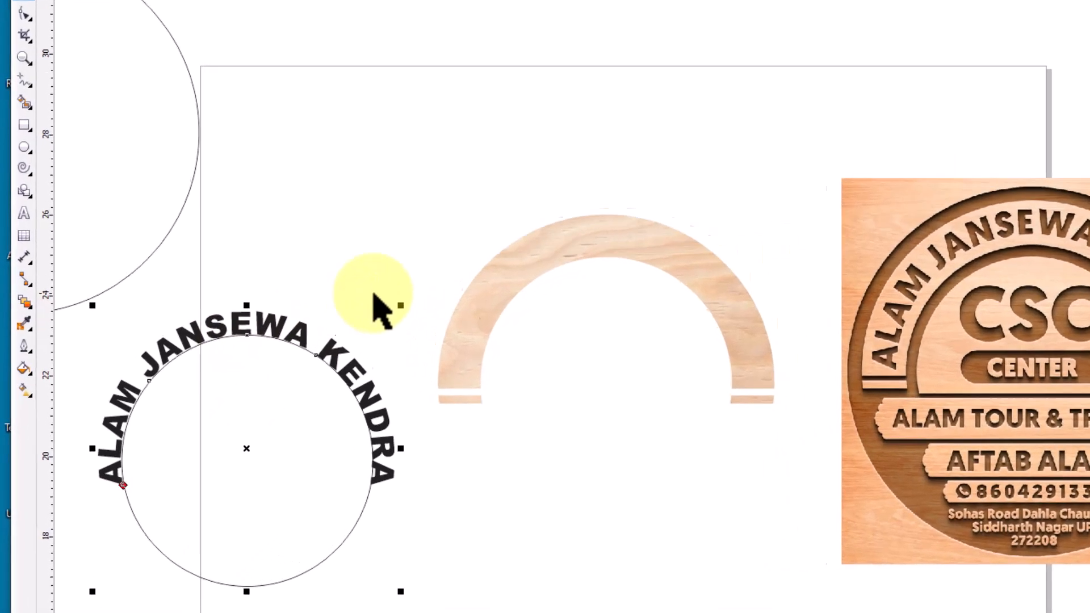
pyautogui.click(320, 185)
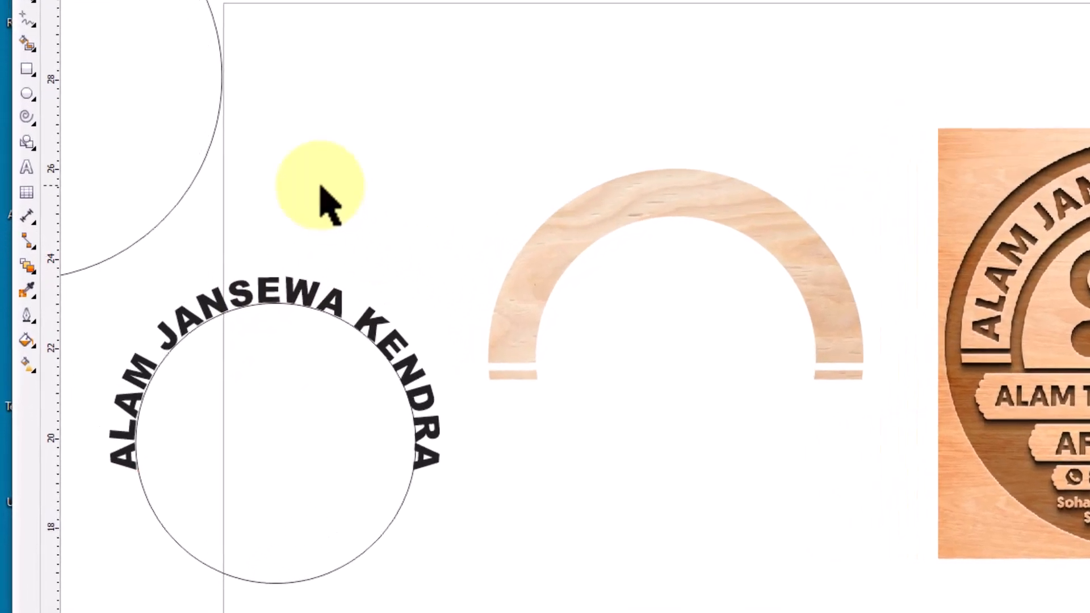
# Try placing the curved text on the wood arch, separate from the circle
pyautogui.moveTo(310, 301); pyautogui.dragTo(691, 204)
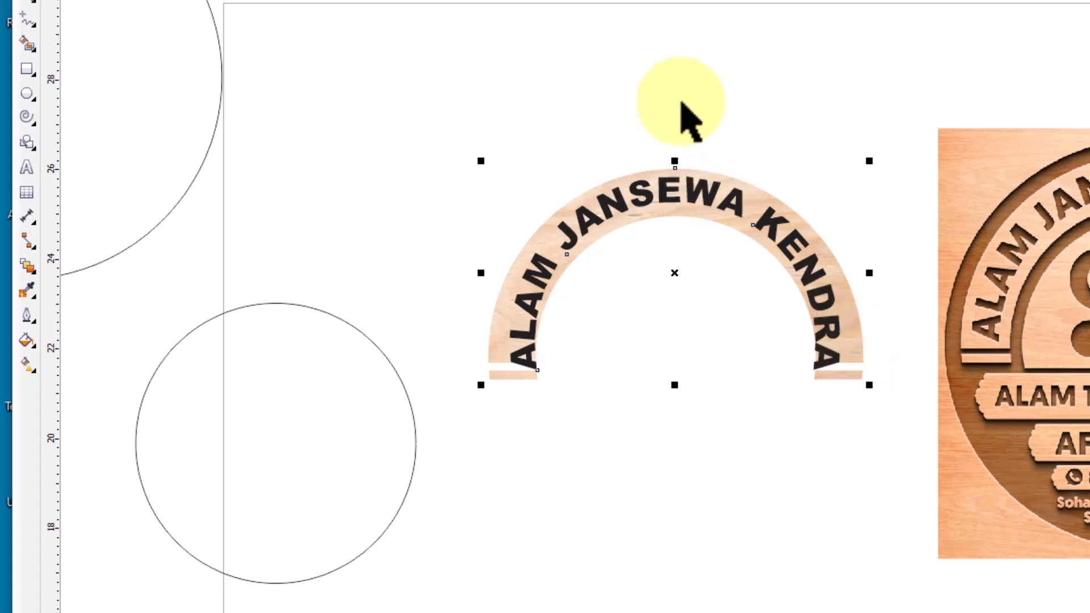
pyautogui.click(694, 118)
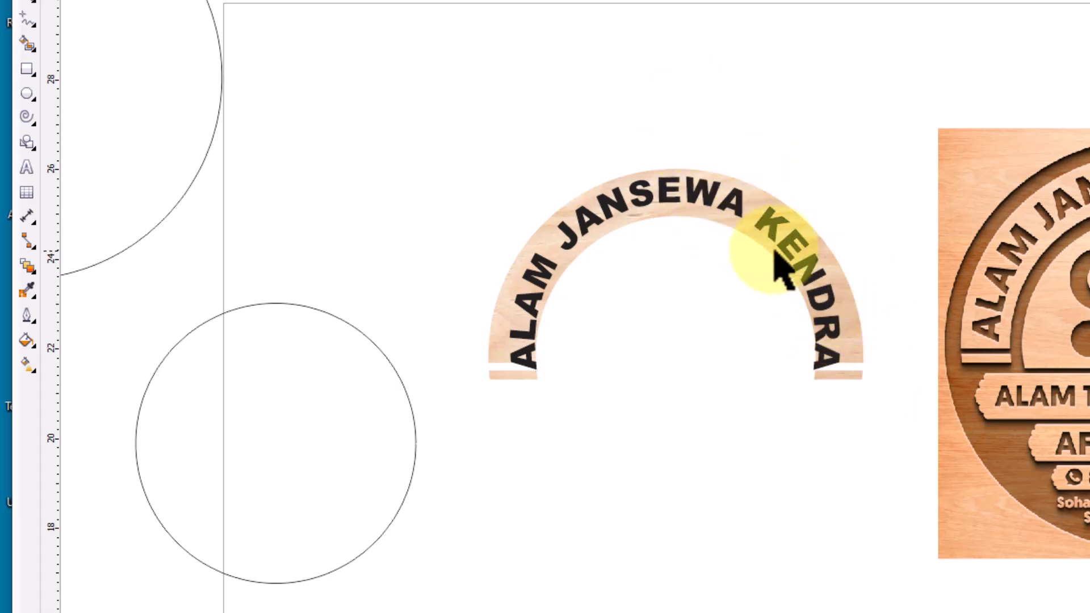
pyautogui.click(710, 214)
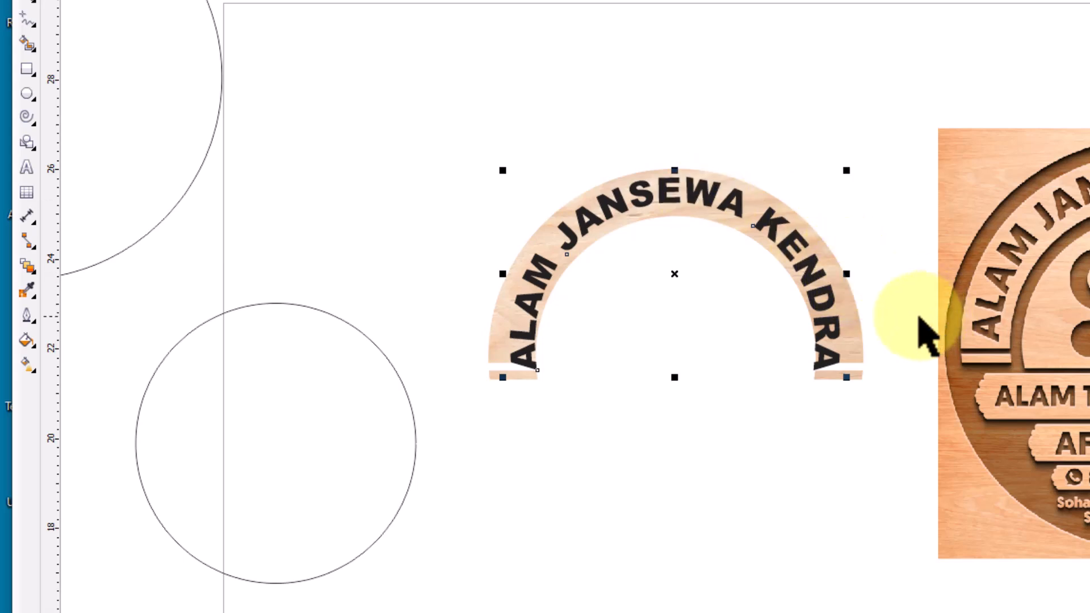
pyautogui.hotkey('ctrl', 'x')
pyautogui.hotkey('ctrl', 'v')
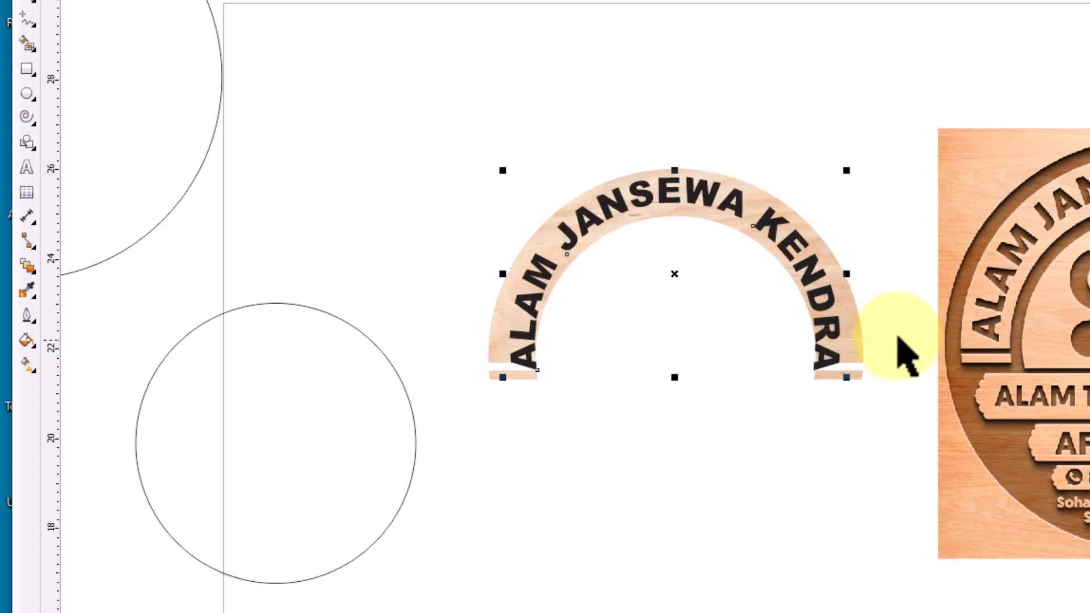
# Undo the curved text's placement on the arch and its fitting to the circle
pyautogui.hotkey('ctrl', 'z')
pyautogui.hotkey('ctrl', 'z')
pyautogui.hotkey('ctrl', 'z')
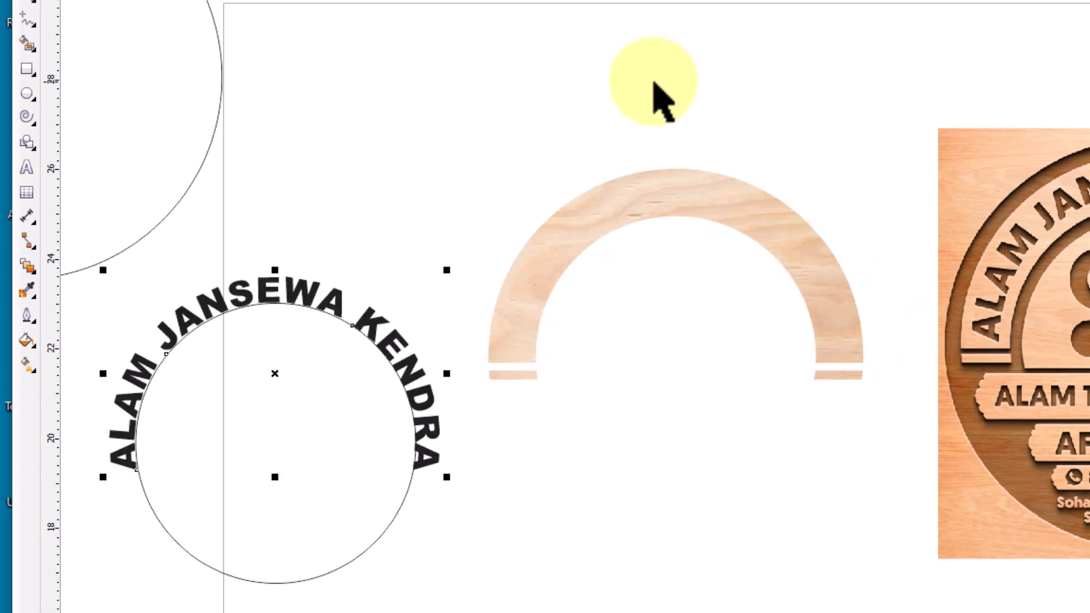
pyautogui.hotkey('ctrl', 'z')
# Move the small circle onto the wood arch, centre it, and enlarge it so its upper edge runs within the wood band
pyautogui.click(397, 263)
pyautogui.moveTo(307, 445); pyautogui.dragTo(705, 352)
pyautogui.moveTo(817, 493); pyautogui.dragTo(825, 498)
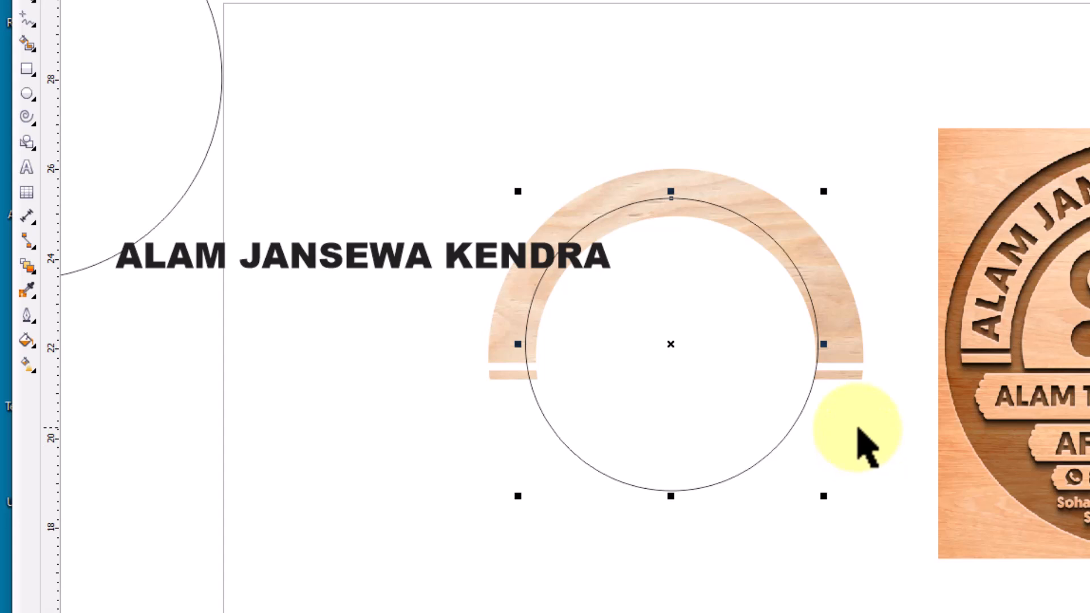
pyautogui.press('Right')
pyautogui.moveTo(825, 496); pyautogui.dragTo(833, 512)
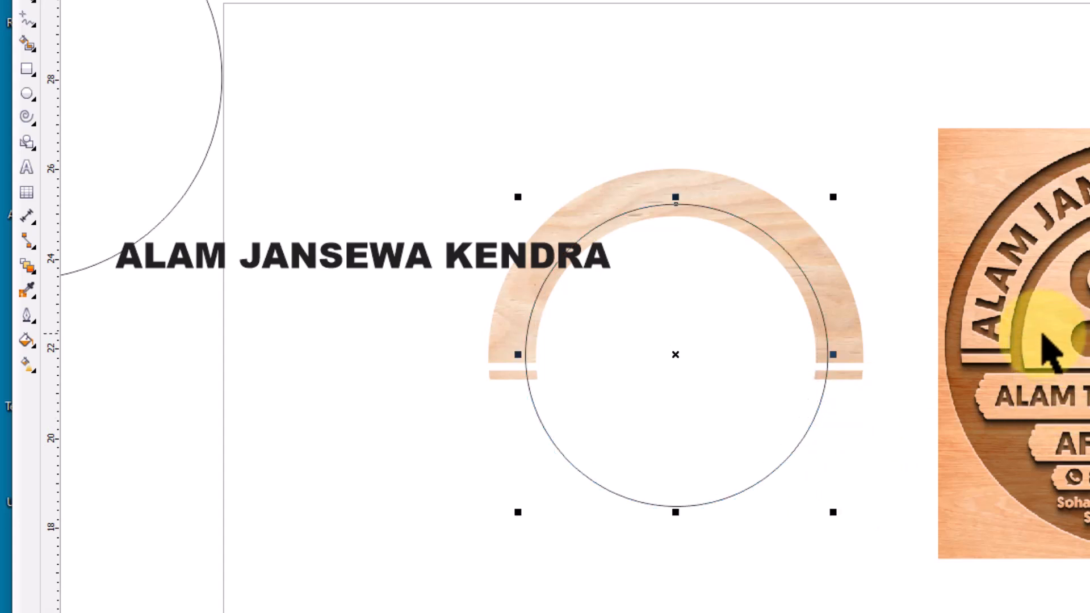
# Move the straight text below the circle, and shrink the circle slightly toward the arch's inner edge
pyautogui.moveTo(397, 254); pyautogui.dragTo(555, 574)
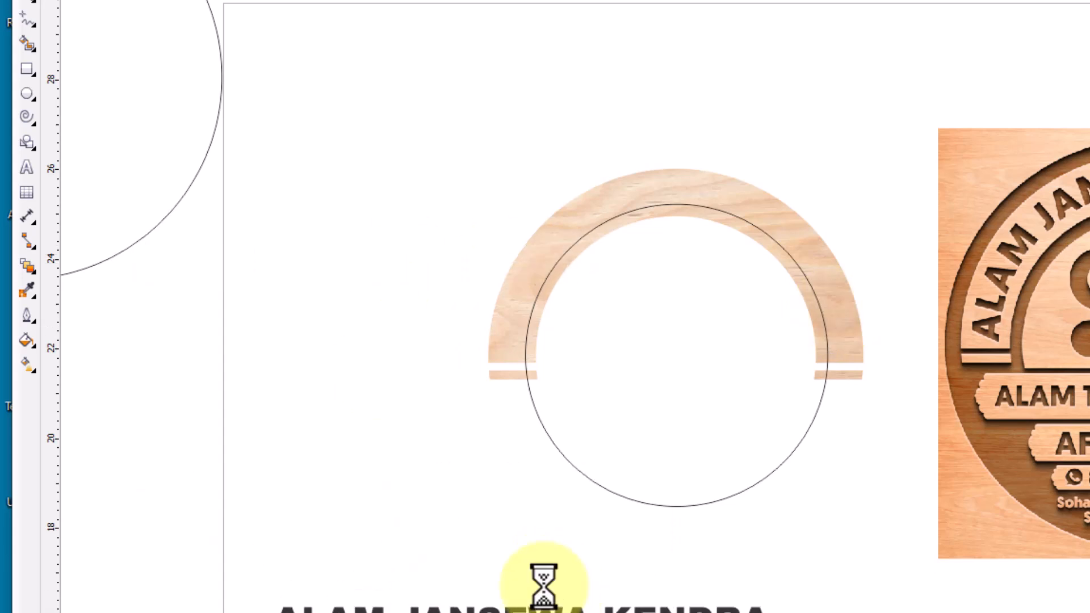
pyautogui.scroll(2, 743, 243)
pyautogui.click(737, 222)
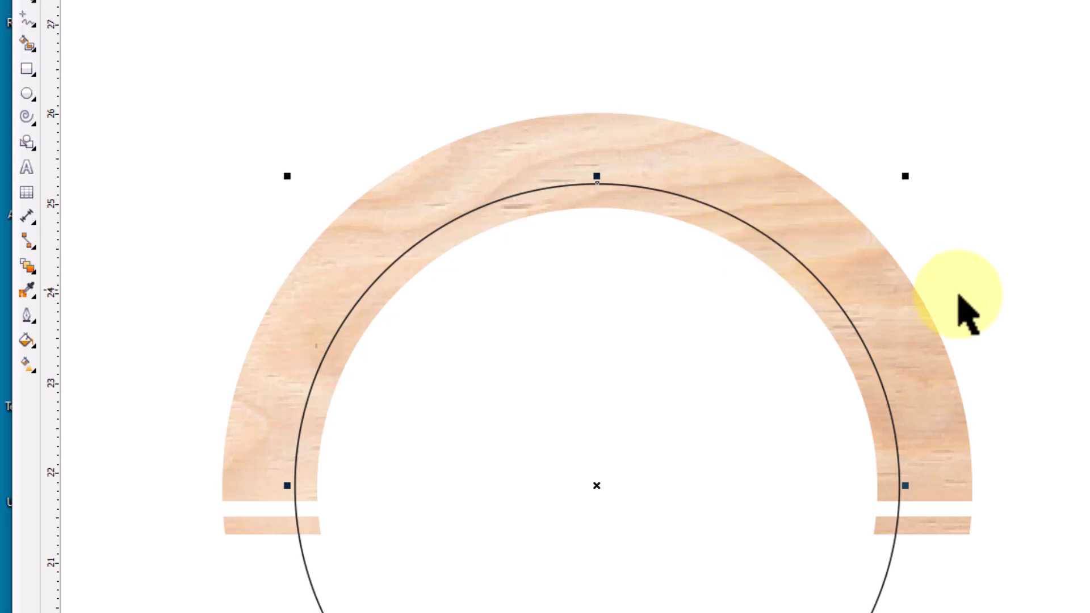
pyautogui.scroll(1, 912, 175)
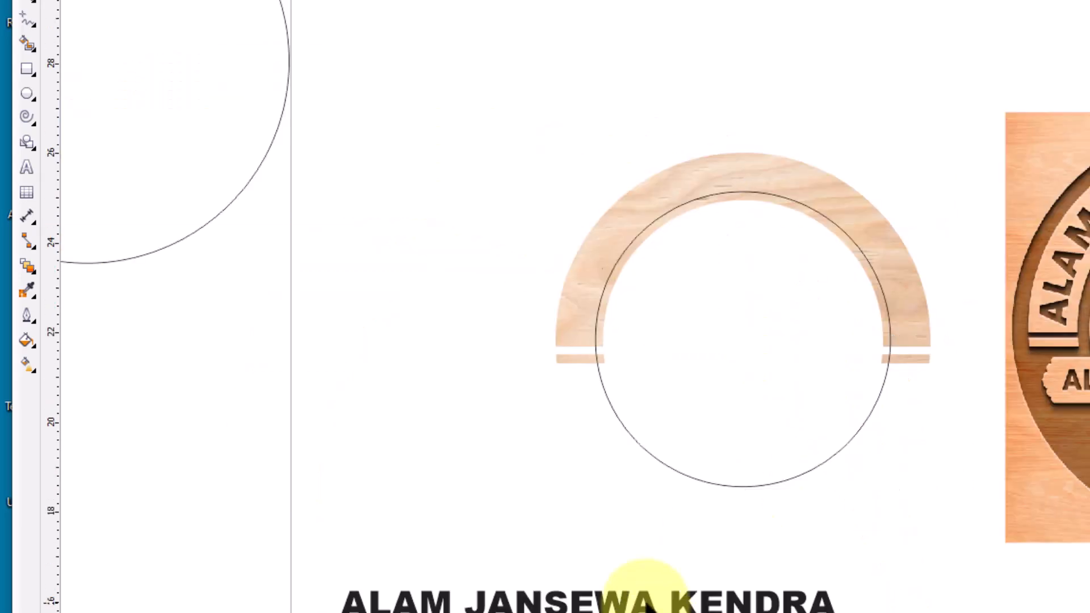
# Fit the straight heading text to the circle on the wood arch, and reduce its size slightly to clear the arch's ends
pyautogui.moveTo(647, 602); pyautogui.dragTo(820, 68)
pyautogui.keyDown('shift'); pyautogui.click(744, 454); pyautogui.keyUp('shift')
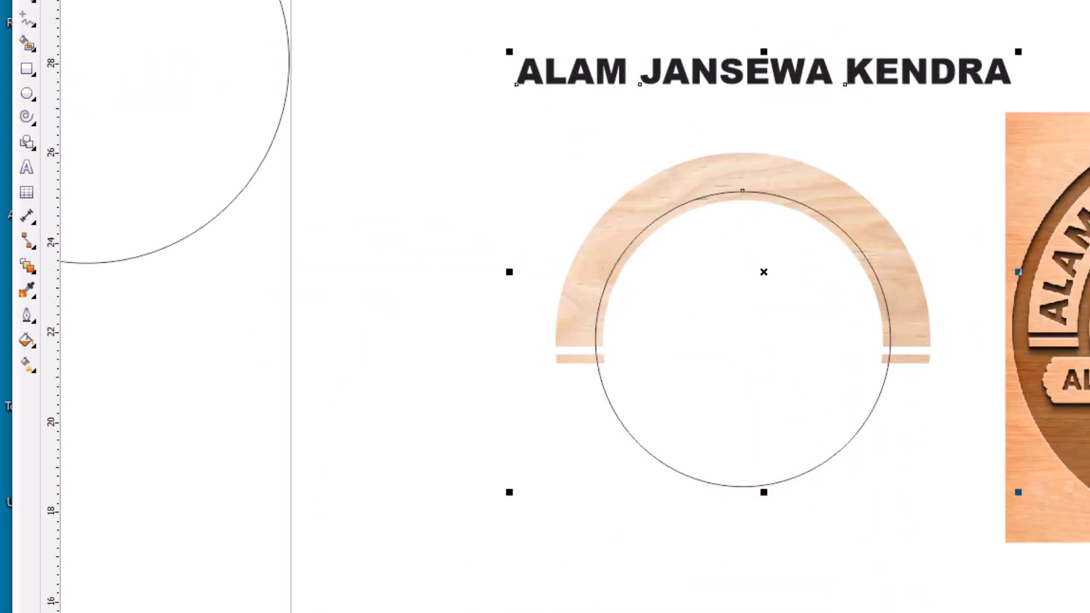
pyautogui.click(390, 0)
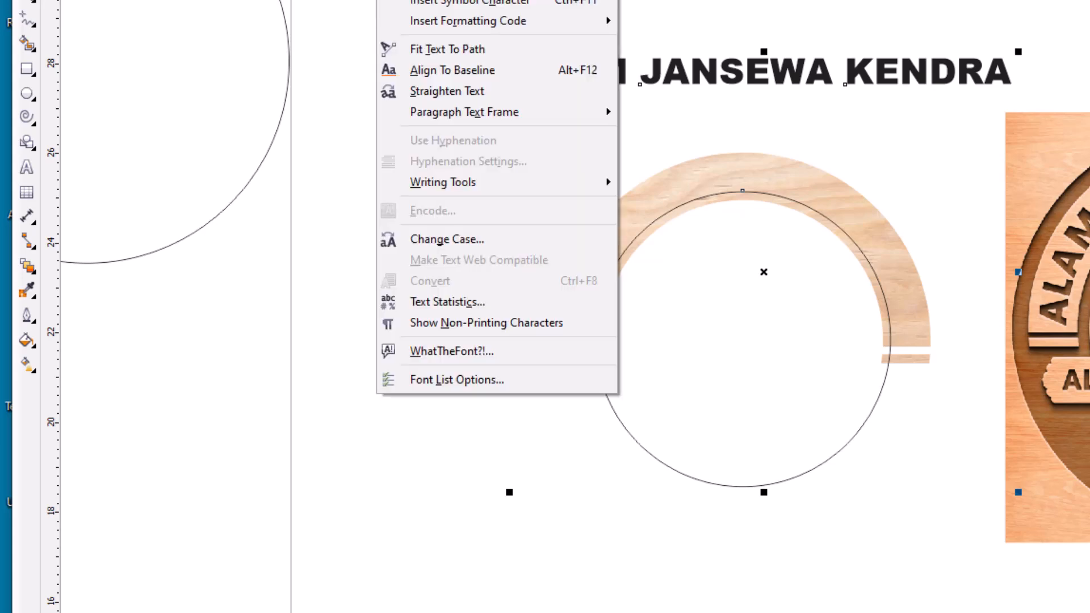
pyautogui.click(456, 52)
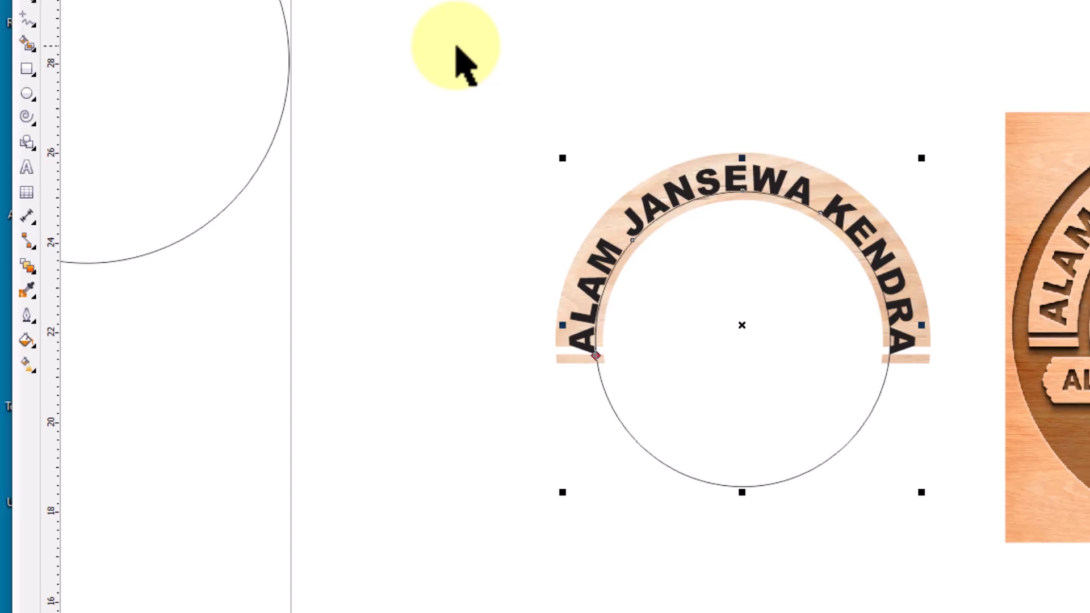
pyautogui.click(394, 238)
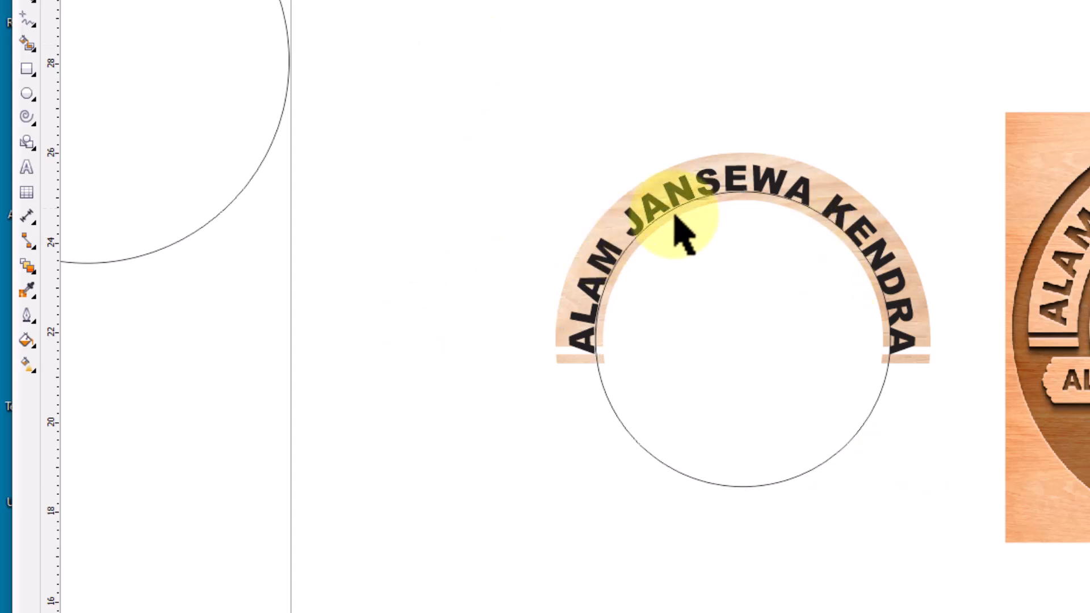
pyautogui.click(637, 226)
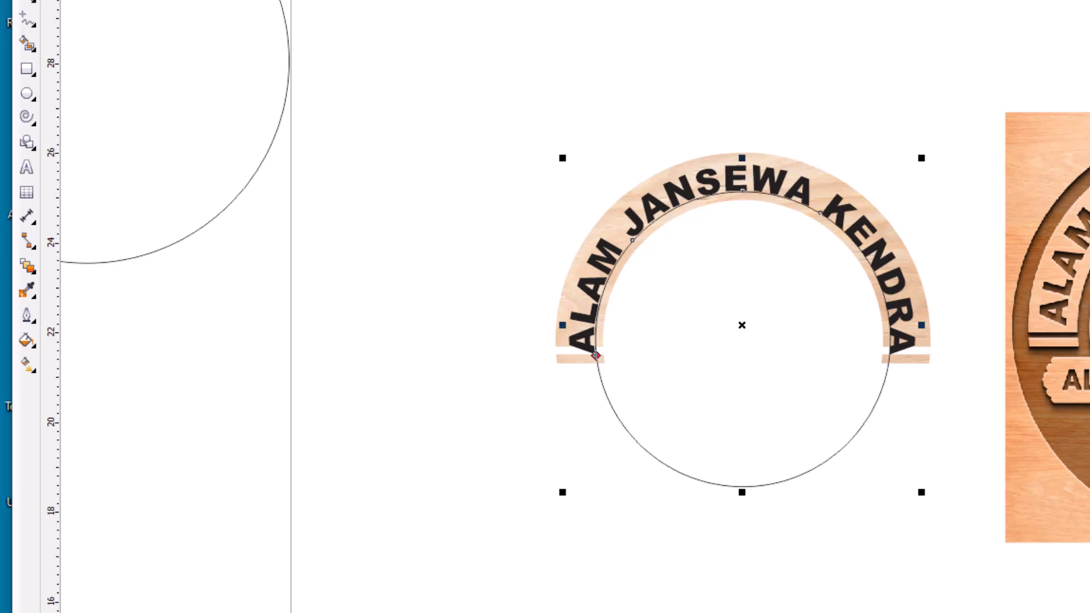
pyautogui.press('Return')
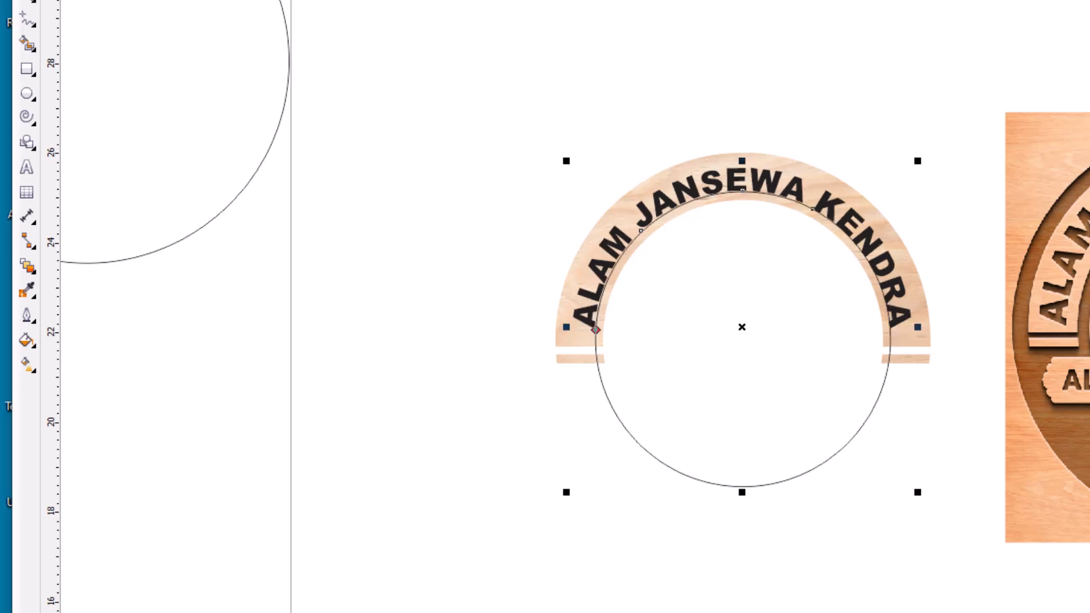
# Separate the circle from the curved heading text and move it off the arch, down to the page's left edge
pyautogui.click(755, 339)
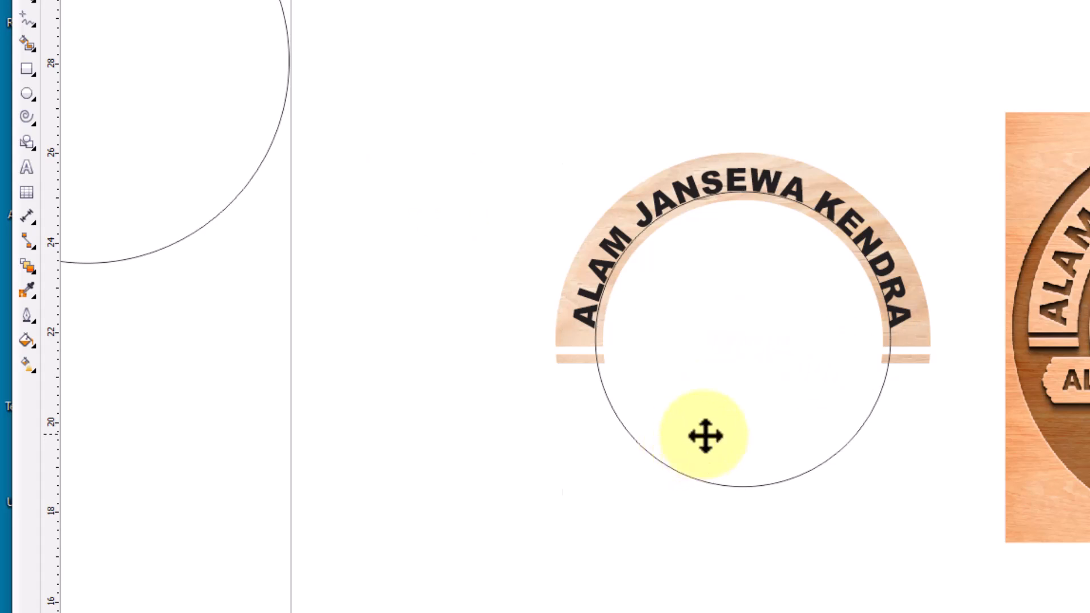
pyautogui.moveTo(767, 365); pyautogui.dragTo(294, 475)
pyautogui.click(389, 196)
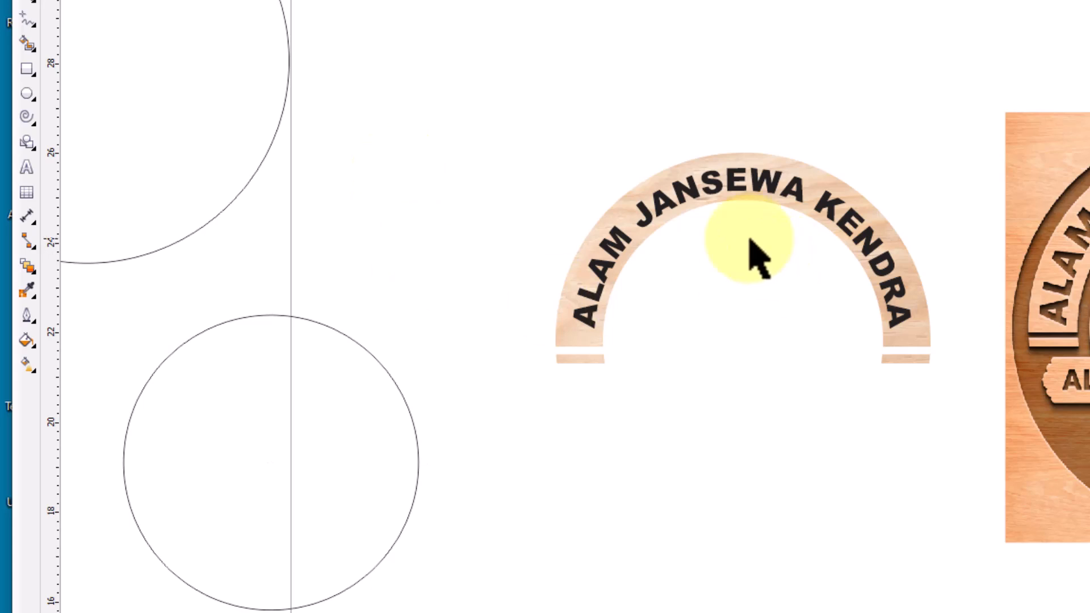
# Enlarge the curved heading text slightly about its centre to 7.768 by 3.7 cm so it fills the wood band
pyautogui.scroll(2, 772, 223)
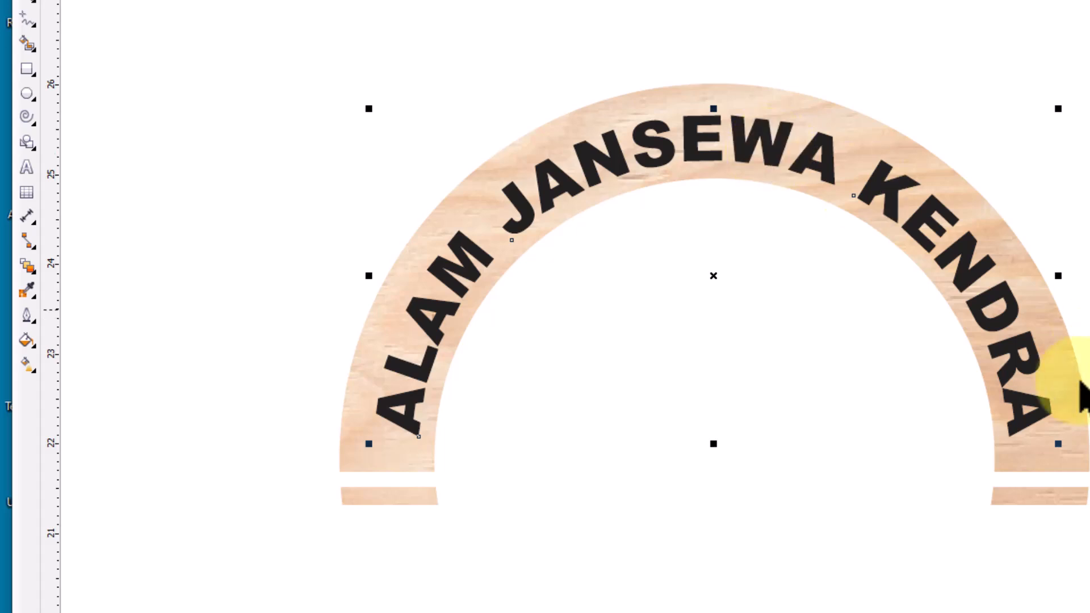
pyautogui.press('Delete')
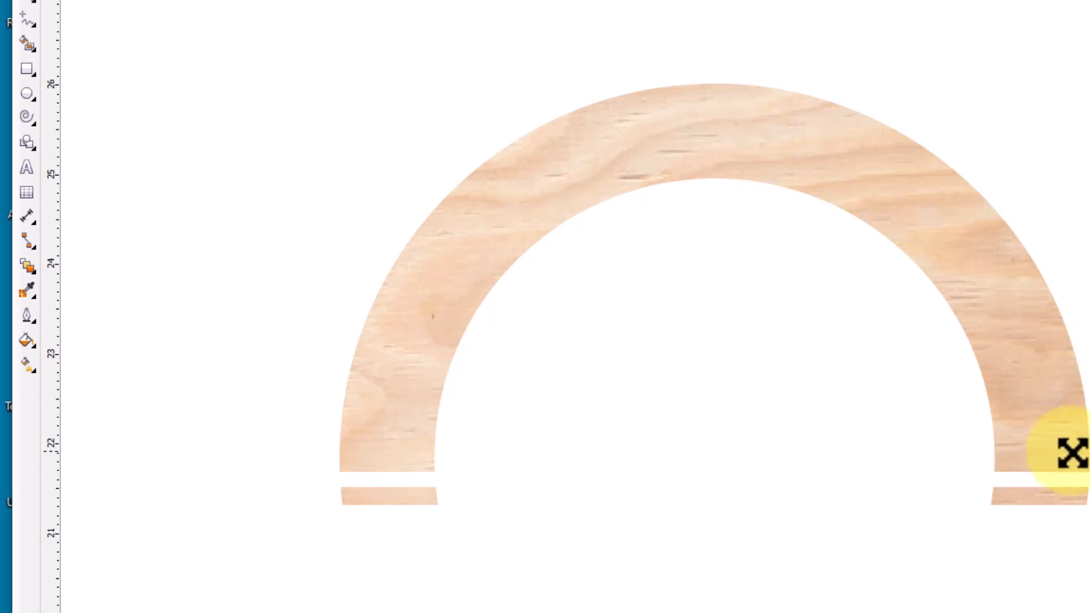
pyautogui.hotkey('ctrl', 'z')
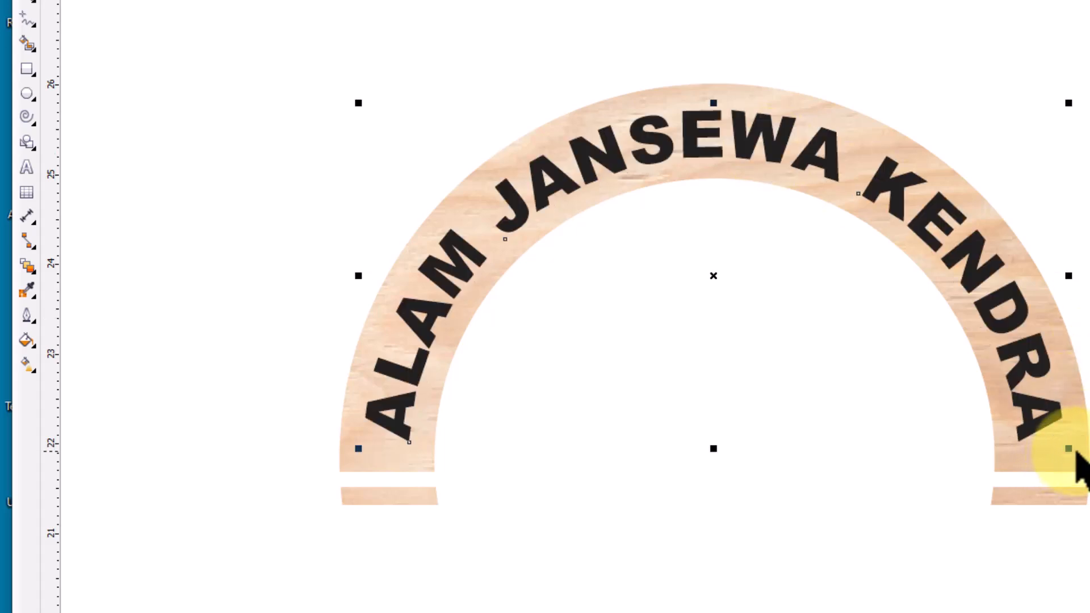
pyautogui.moveTo(1071, 107)
pyautogui.mouseDown()
pyautogui.moveTo(1079, 97)
pyautogui.moveTo(1070, 104)
pyautogui.mouseUp()
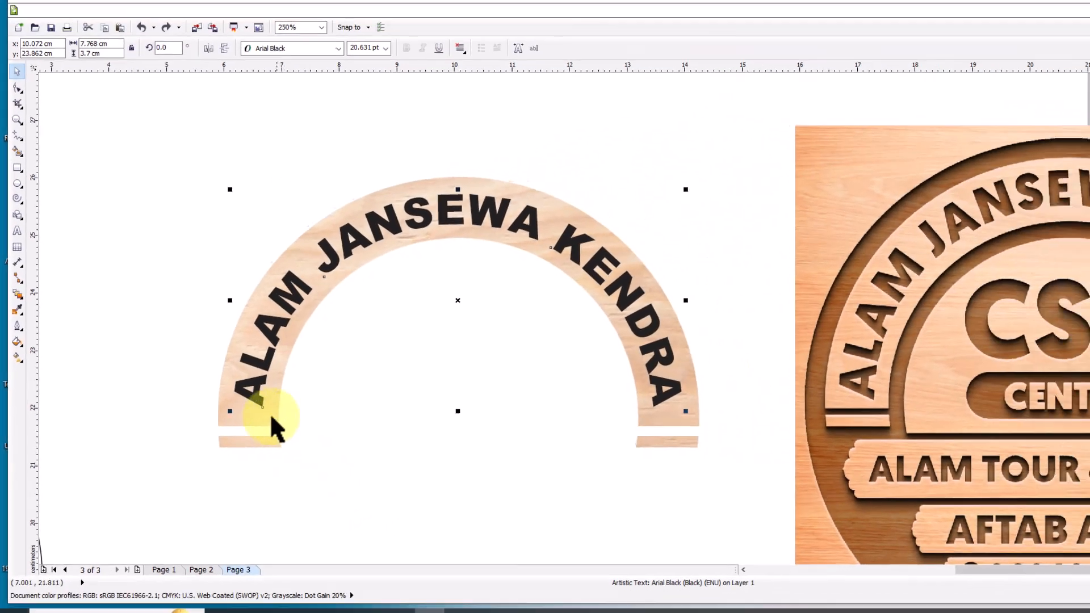
pyautogui.press('Escape')
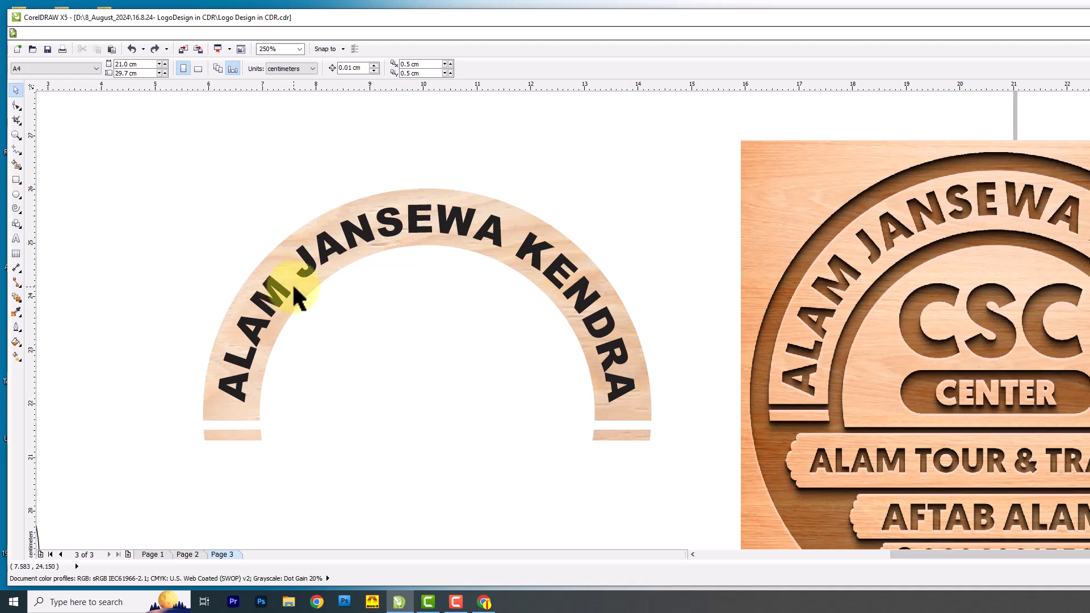
# Trim the wood arch with the curved heading text so the letters are cut out of the wood
pyautogui.click(271, 286)
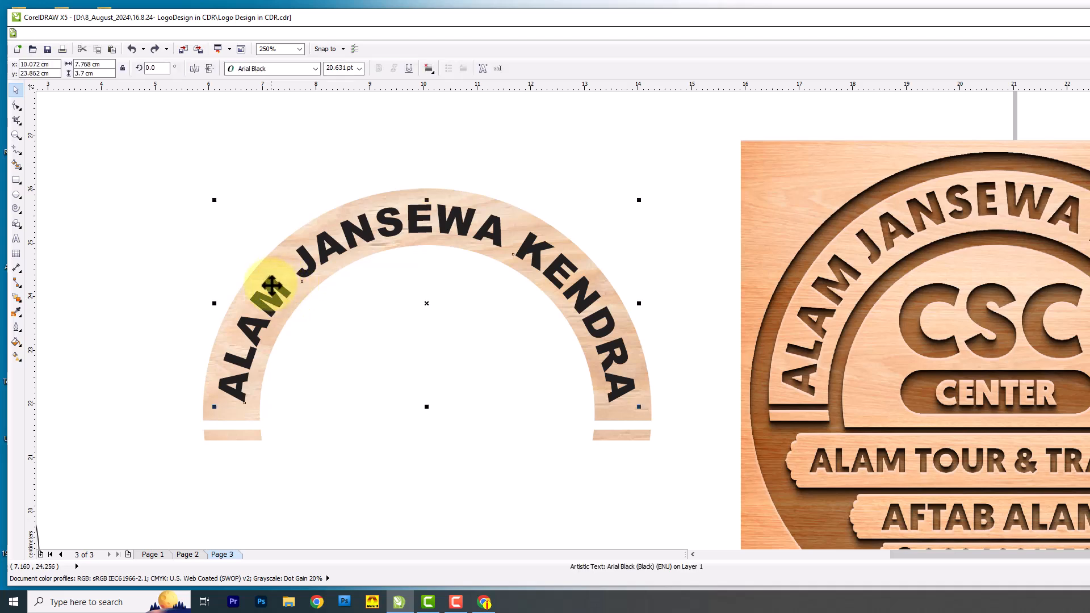
pyautogui.keyDown('shift'); pyautogui.click(256, 417); pyautogui.keyUp('shift')
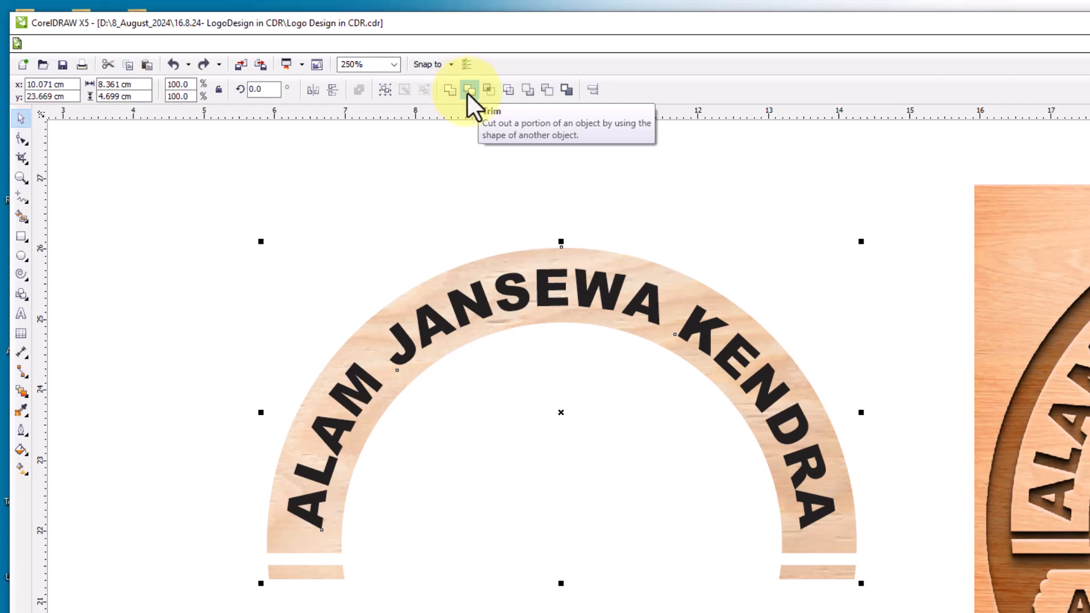
pyautogui.click(470, 89)
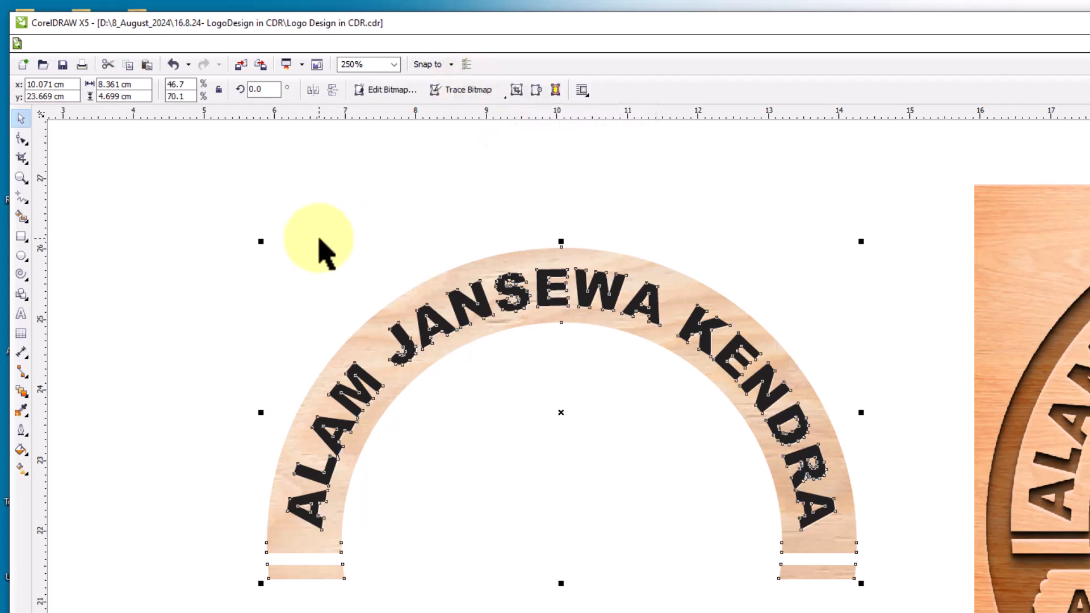
pyautogui.press('Escape')
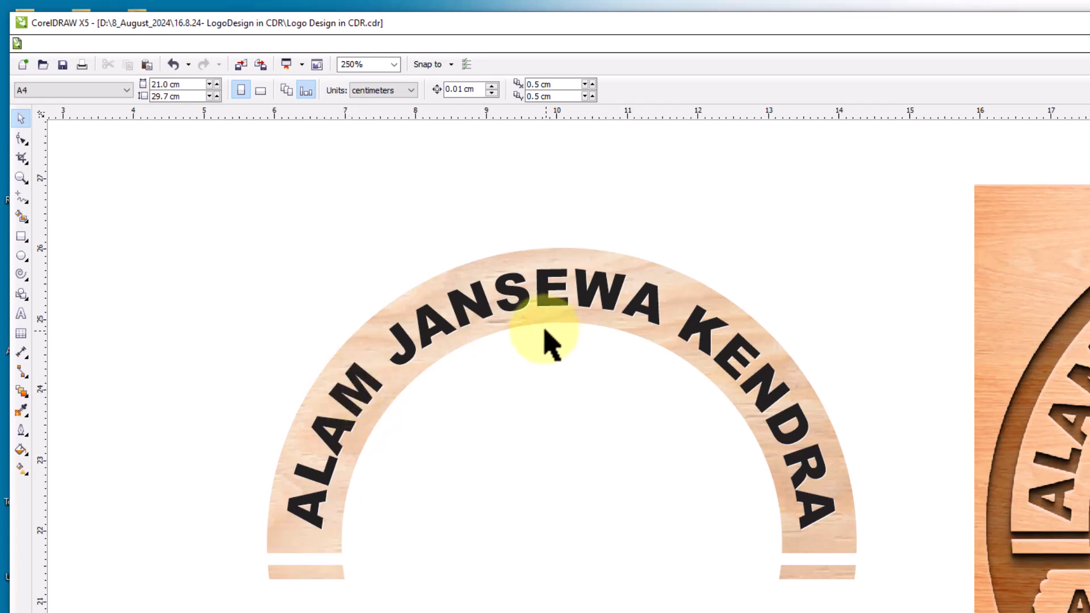
# Move the black curved text off the trimmed arch to the area above the reference logo image
pyautogui.moveTo(519, 297); pyautogui.dragTo(545, 493)
pyautogui.moveTo(545, 381); pyautogui.dragTo(1089, 117)
pyautogui.scroll(-1, 1070, 198)
pyautogui.moveTo(1082, 164); pyautogui.dragTo(1043, 36)
pyautogui.scroll(1, 879, 196)
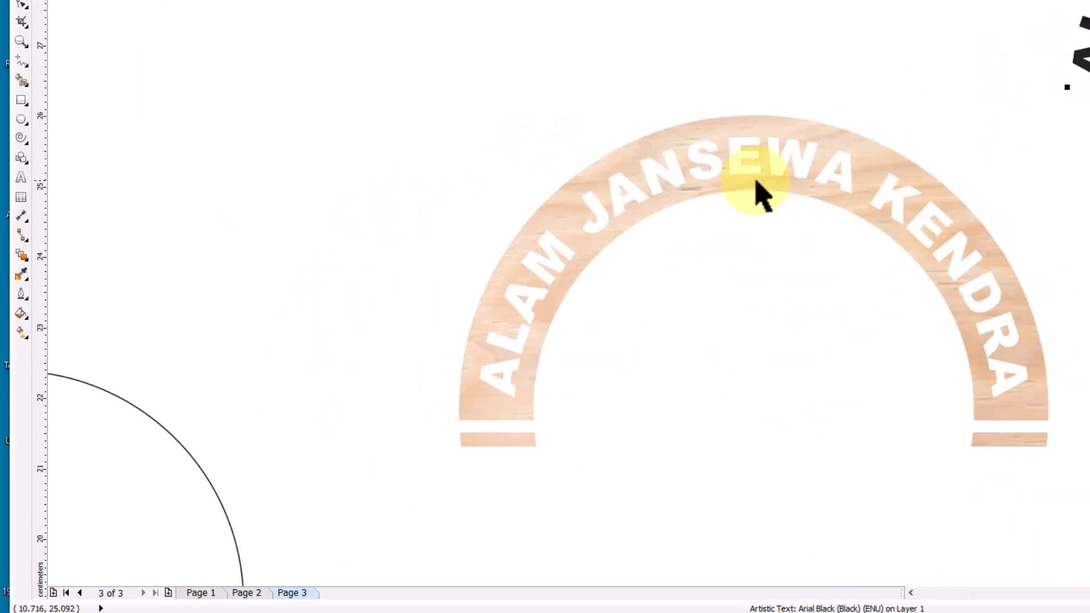
# Move the trimmed wood arch slightly left on the page, closer to the small circle
pyautogui.click(539, 335)
pyautogui.click(353, 181)
pyautogui.moveTo(591, 262); pyautogui.dragTo(496, 259)
pyautogui.scroll(-1, 495, 259)
pyautogui.click(353, 151)
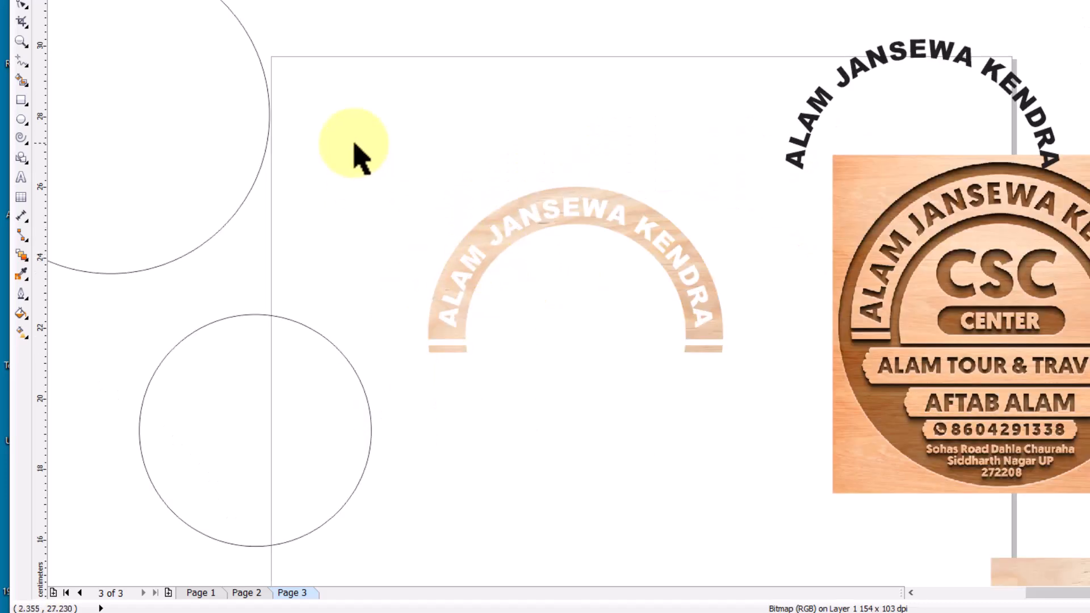
pyautogui.scroll(-1, 863, 398)
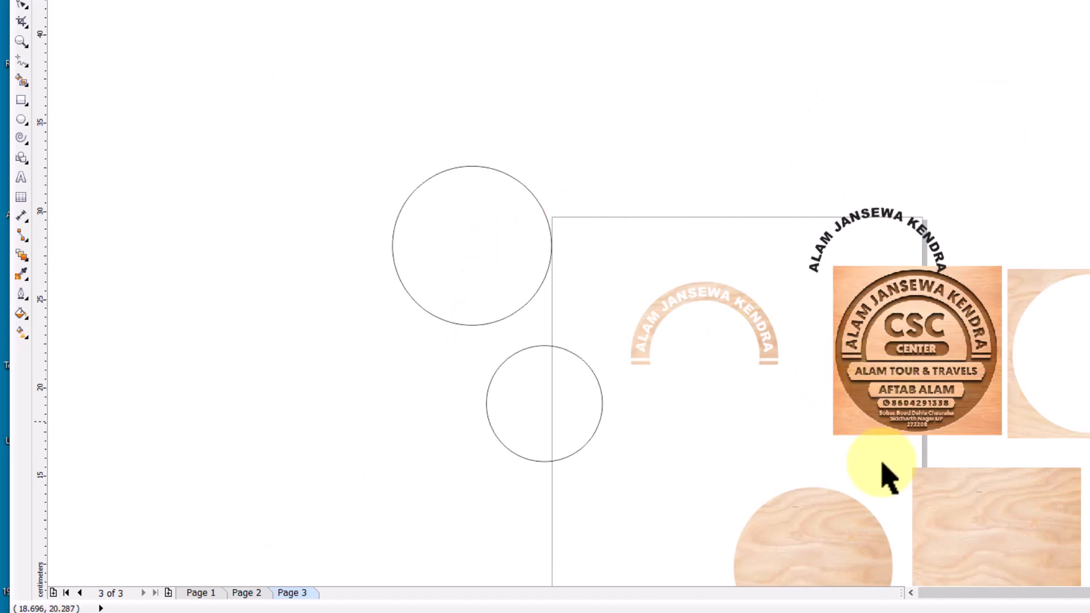
# Move the wood square with the circular cutout so it overlaps the reference logo's right side, and select the plain wood square
pyautogui.scroll(-1, 900, 324)
pyautogui.scroll(2, 976, 329)
pyautogui.moveTo(888, 268); pyautogui.dragTo(958, 228)
pyautogui.click(221, 592)
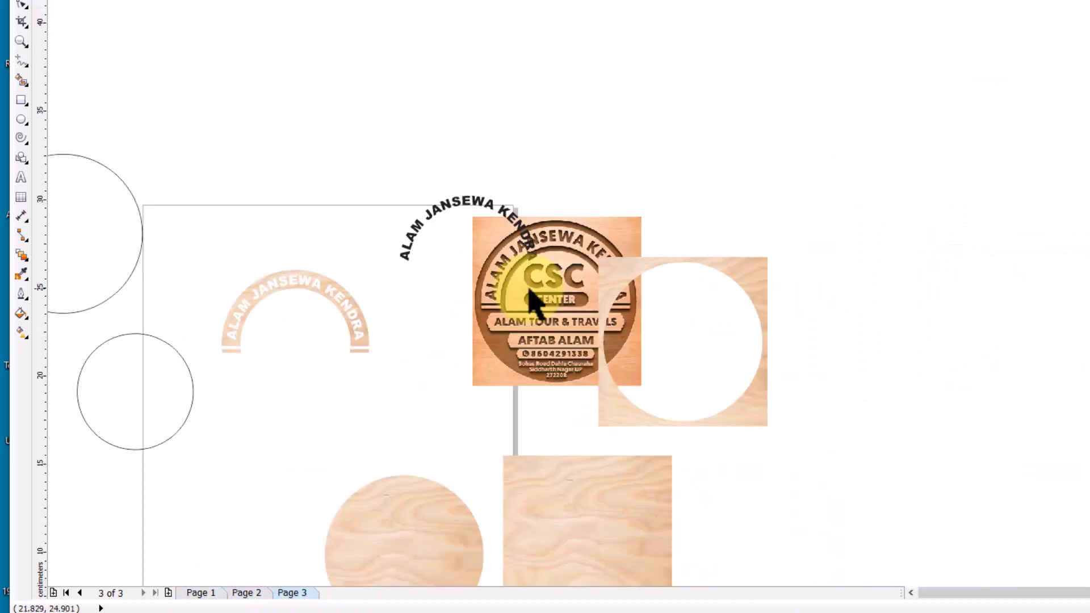
pyautogui.scroll(-1, 530, 290)
pyautogui.scroll(1, 440, 363)
pyautogui.click(670, 437)
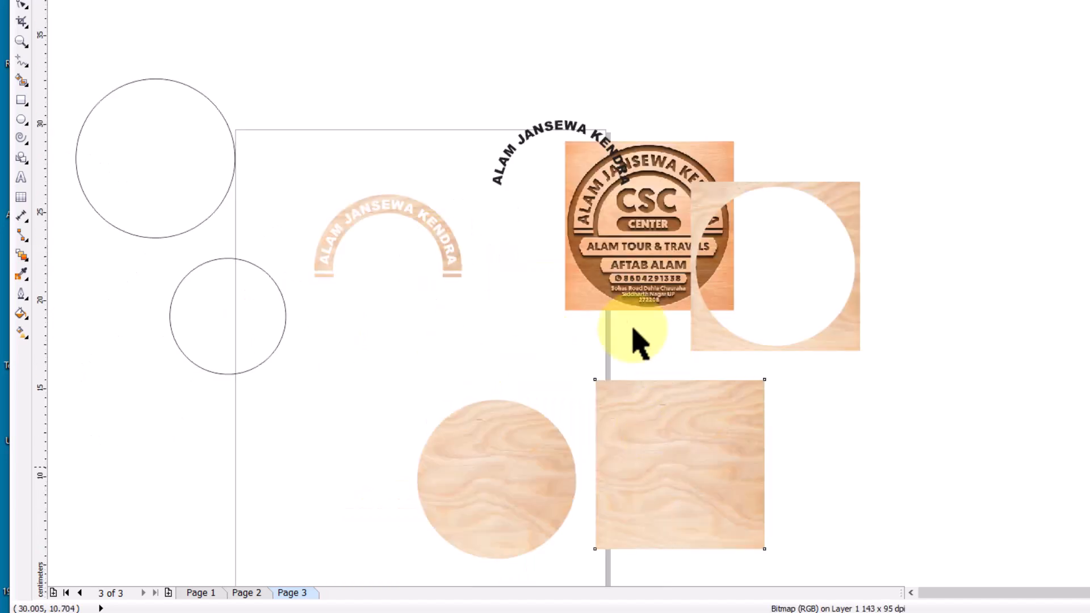
# Draw a rectangle framing the trimmed wood arch and the empty area below it, and activate the Color Eyedropper
pyautogui.scroll(1, 365, 248)
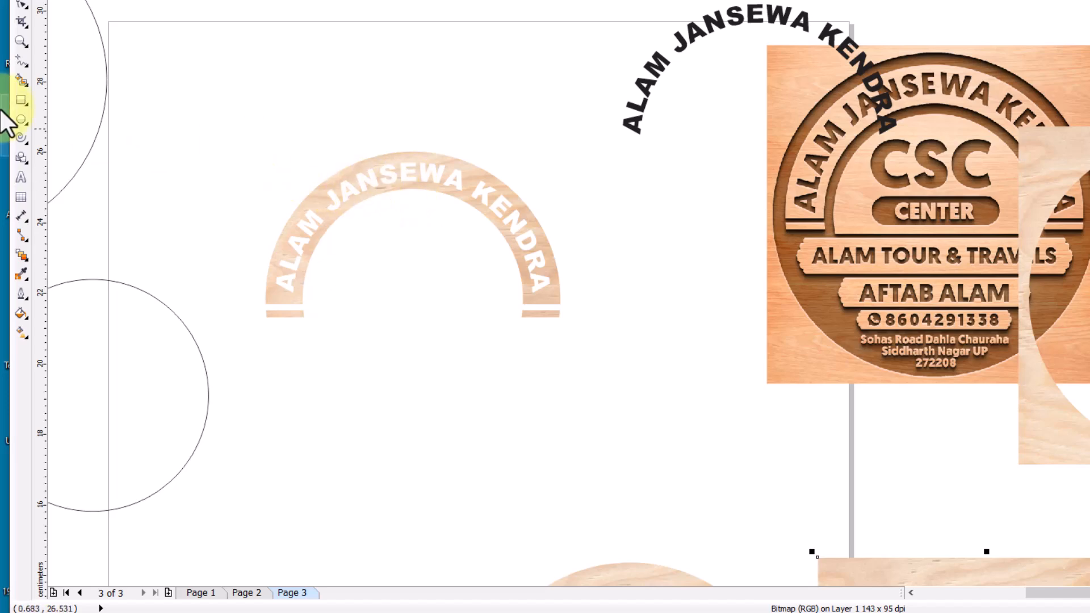
pyautogui.click(17, 101)
pyautogui.moveTo(247, 138); pyautogui.dragTo(577, 435)
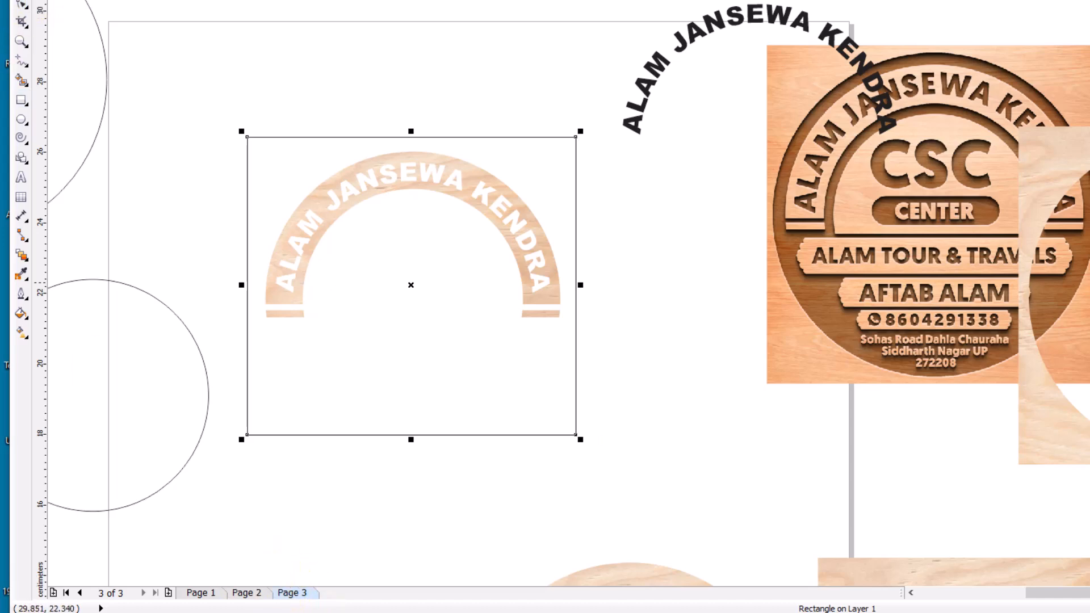
pyautogui.click(21, 276)
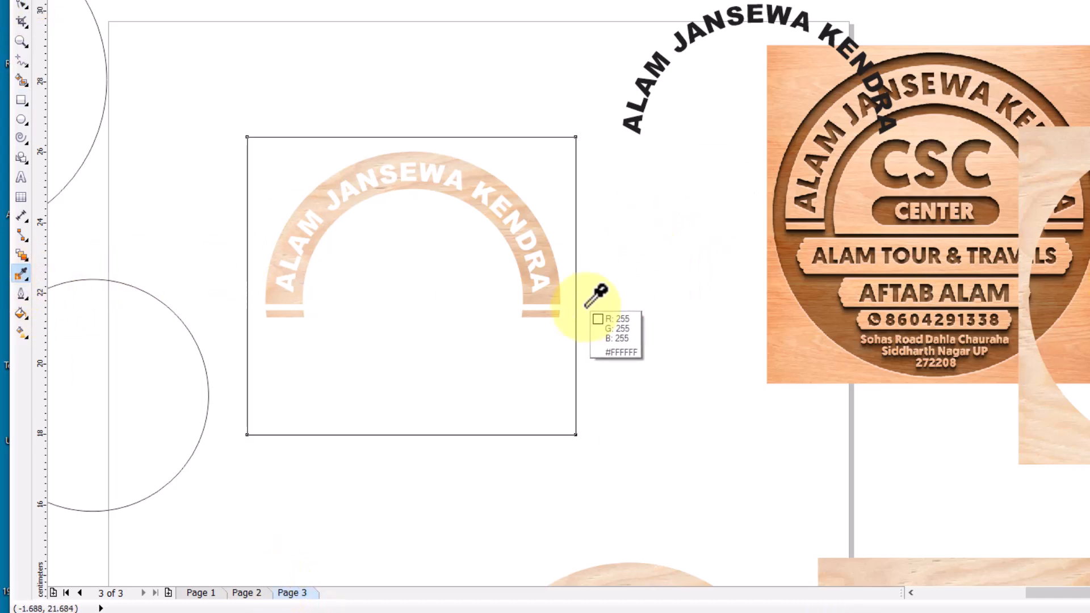